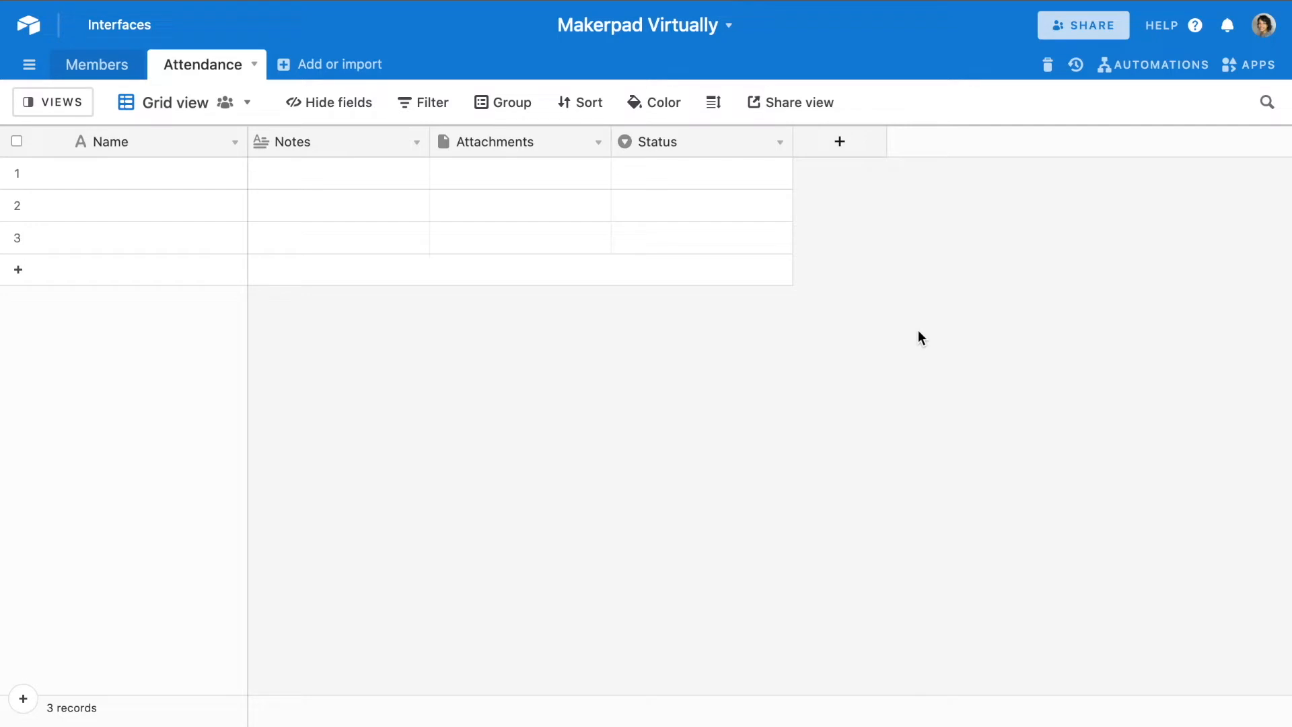
- Rename the Attendance table's primary field from Name to "Attendee Name", keeping it as single line text
left_click(234, 143)
left_click(207, 175)
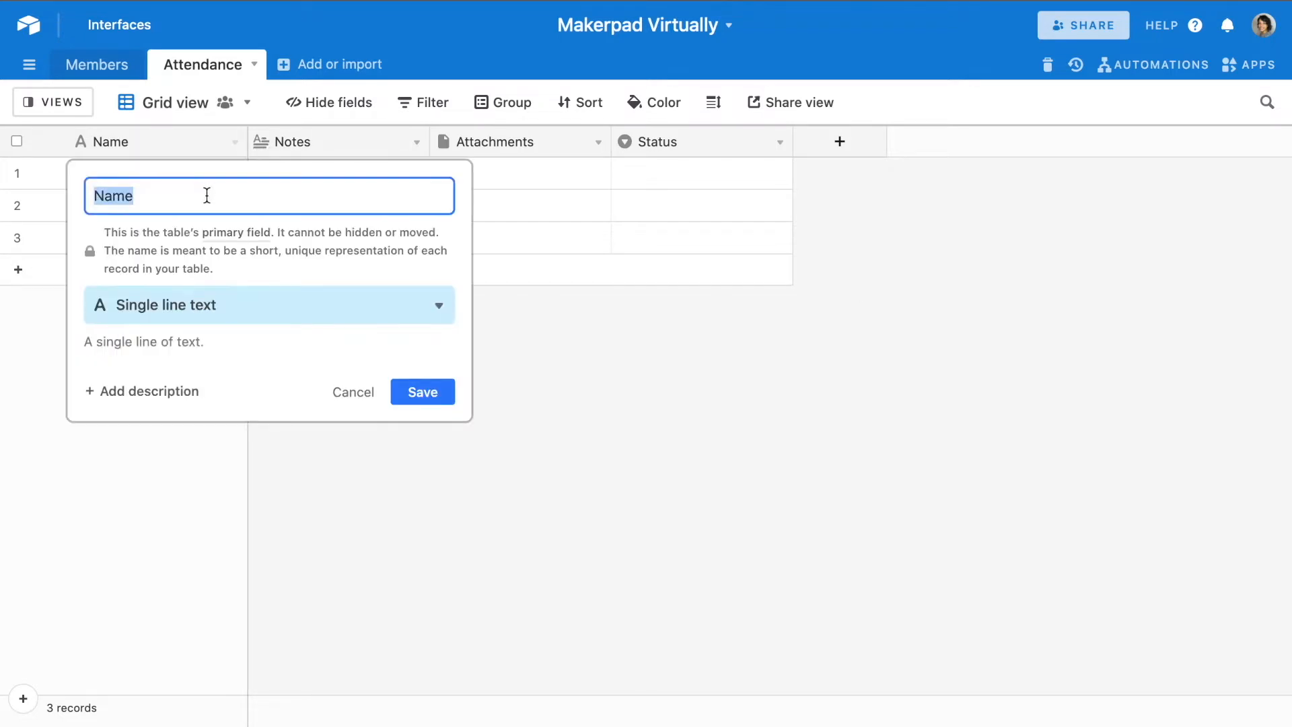
type("Attendee")
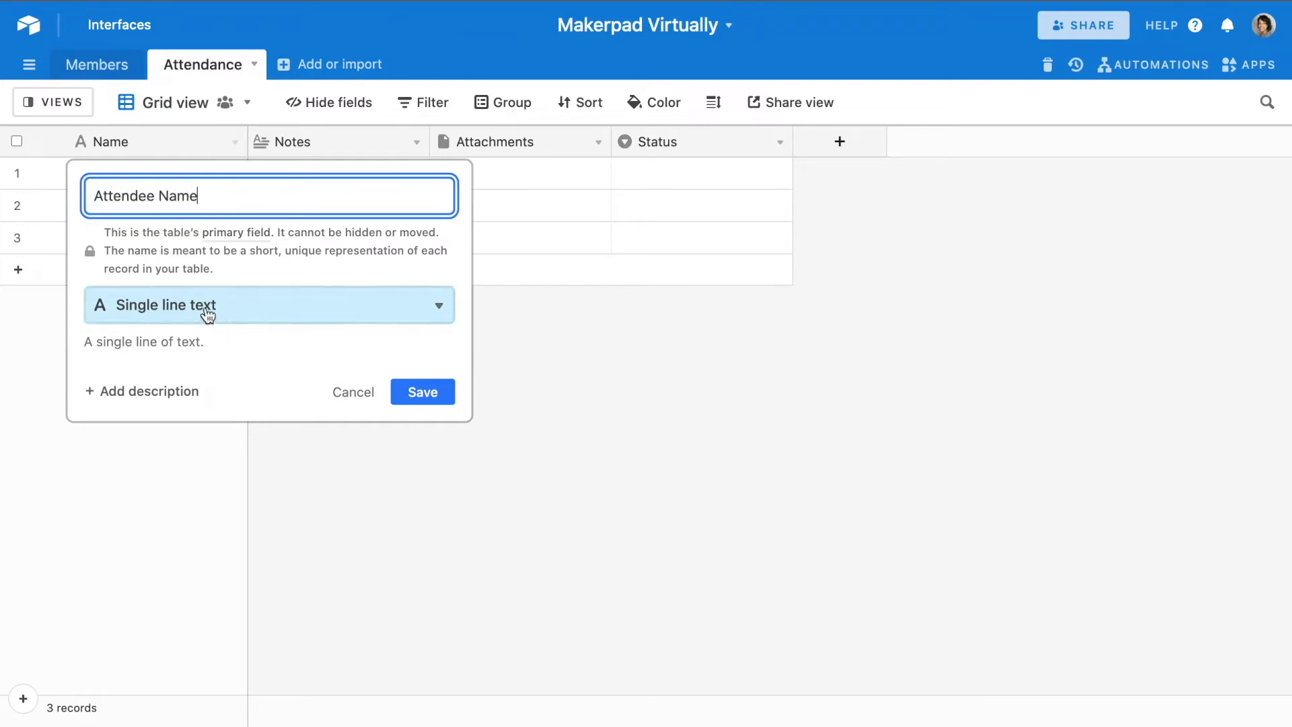
left_click(424, 397)
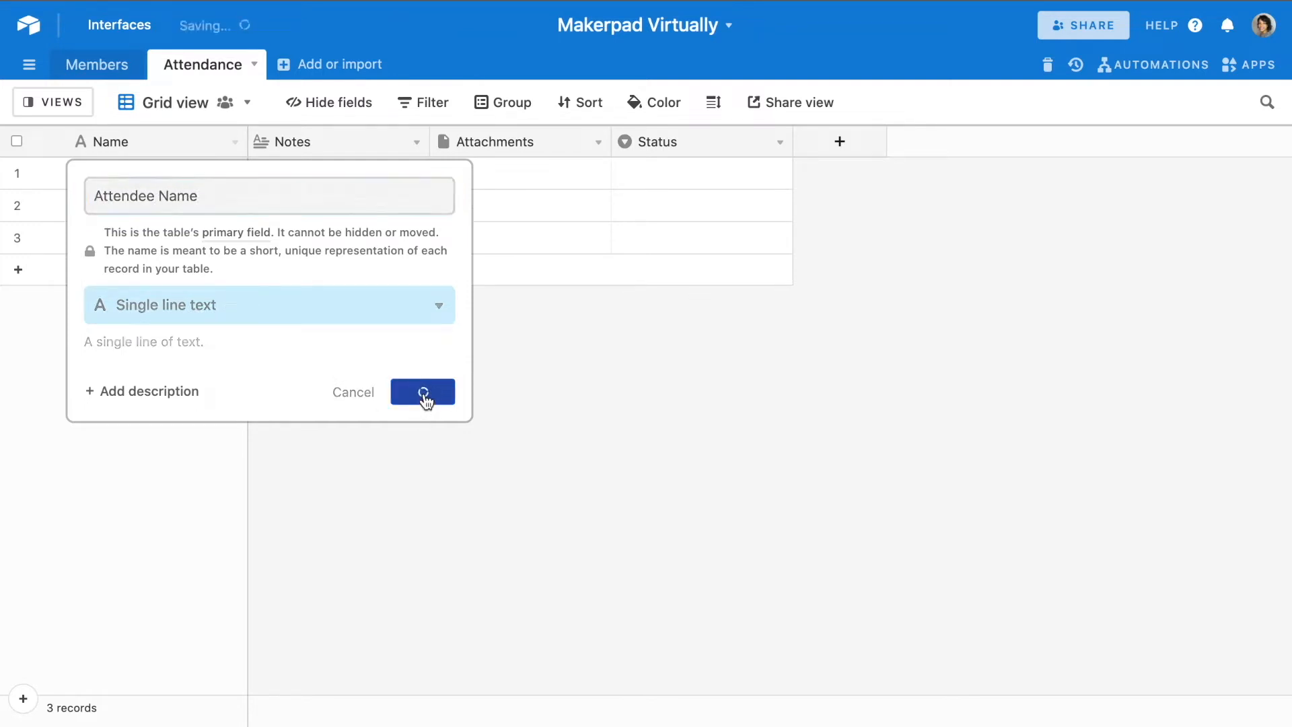
- Convert the Notes field to single line text and rename it "Attendee Email"
left_click(415, 144)
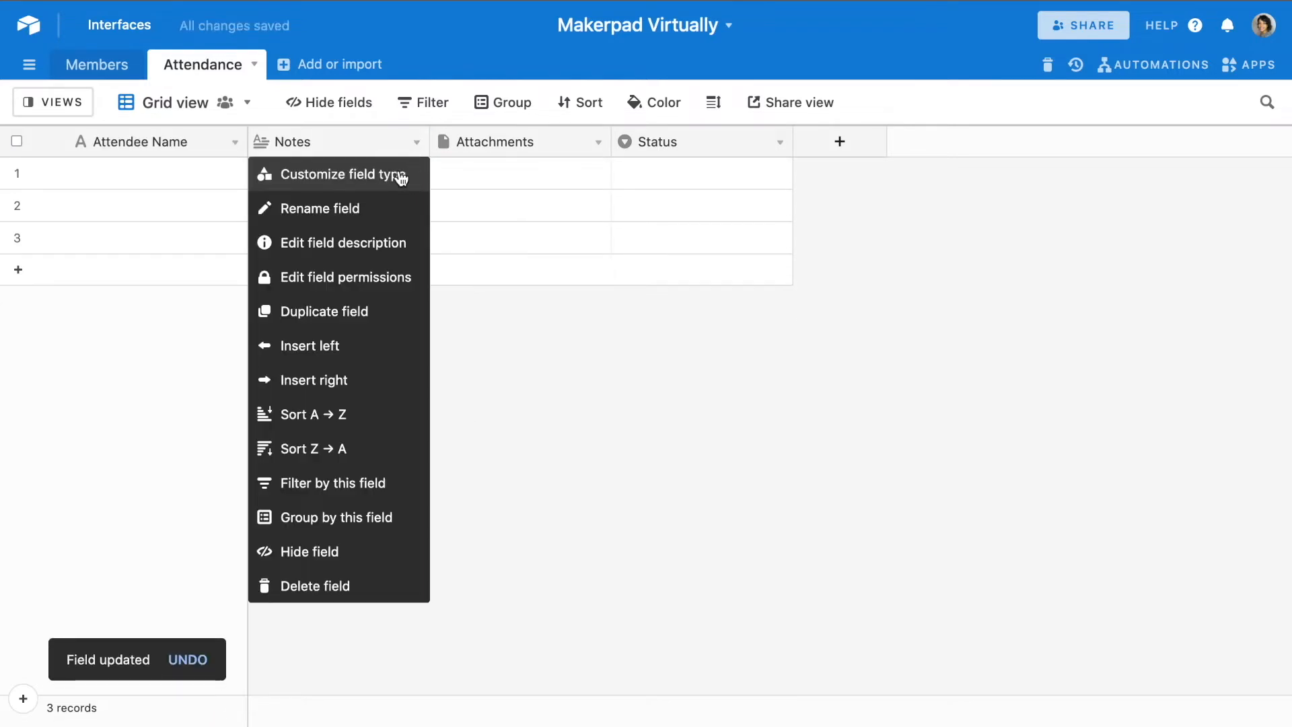
left_click(401, 176)
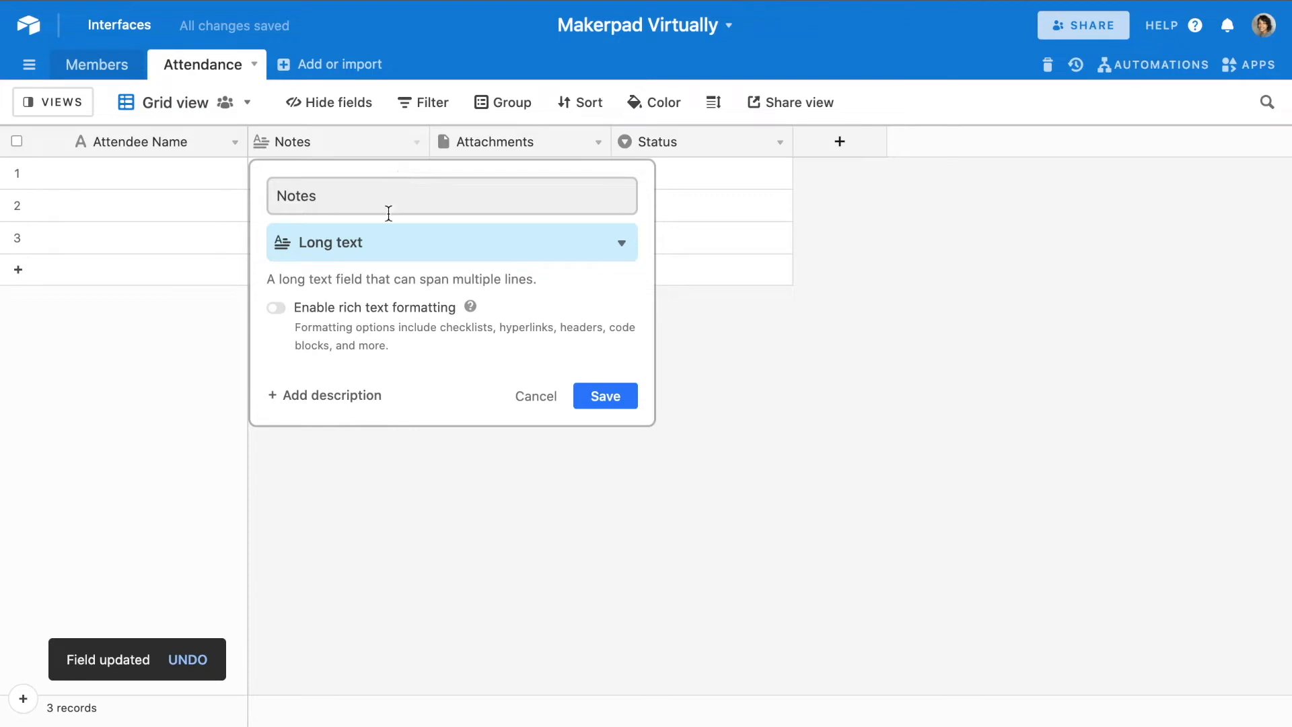
left_click(384, 246)
left_click(384, 318)
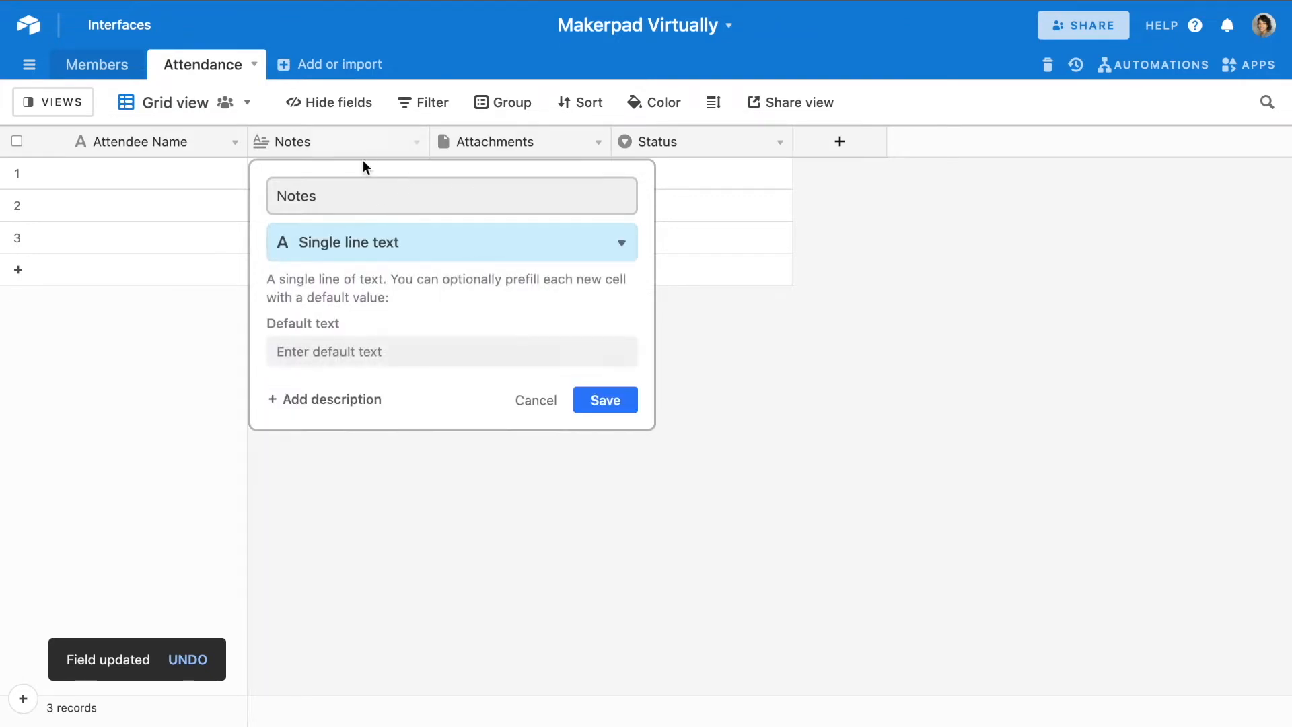
double_click(361, 194)
type("Attendee Email")
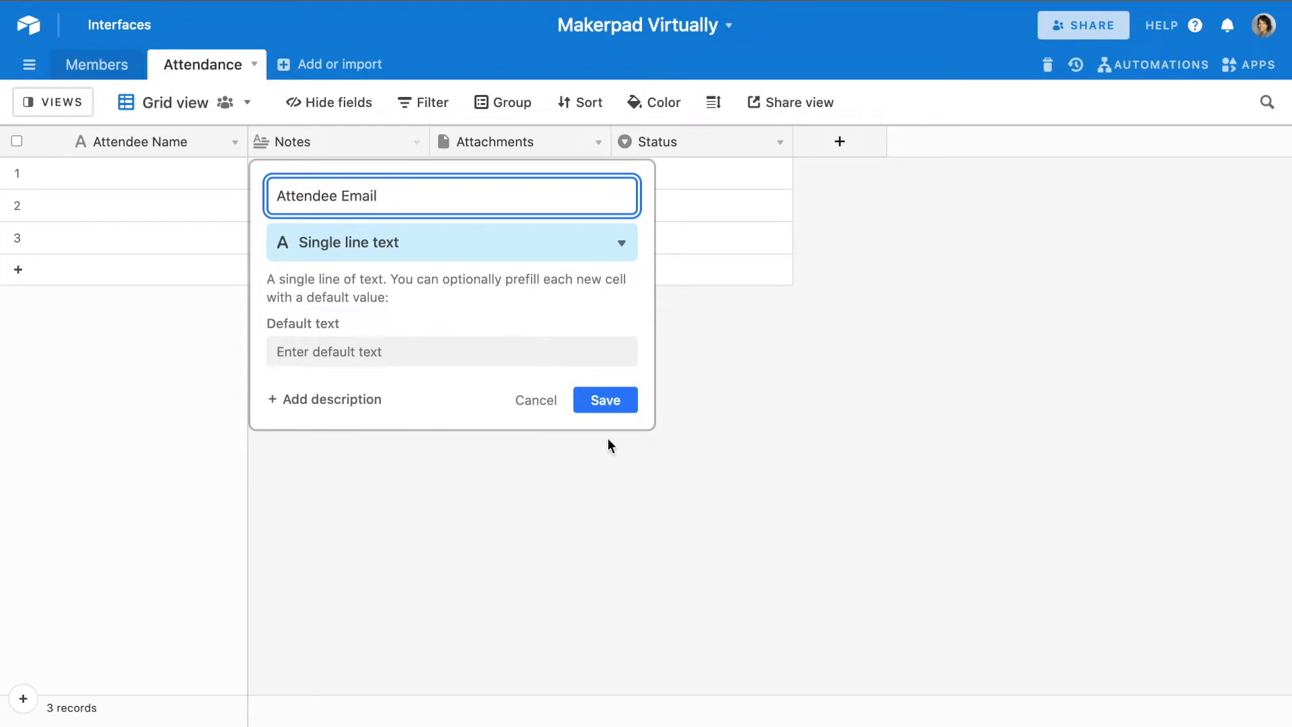
left_click(611, 400)
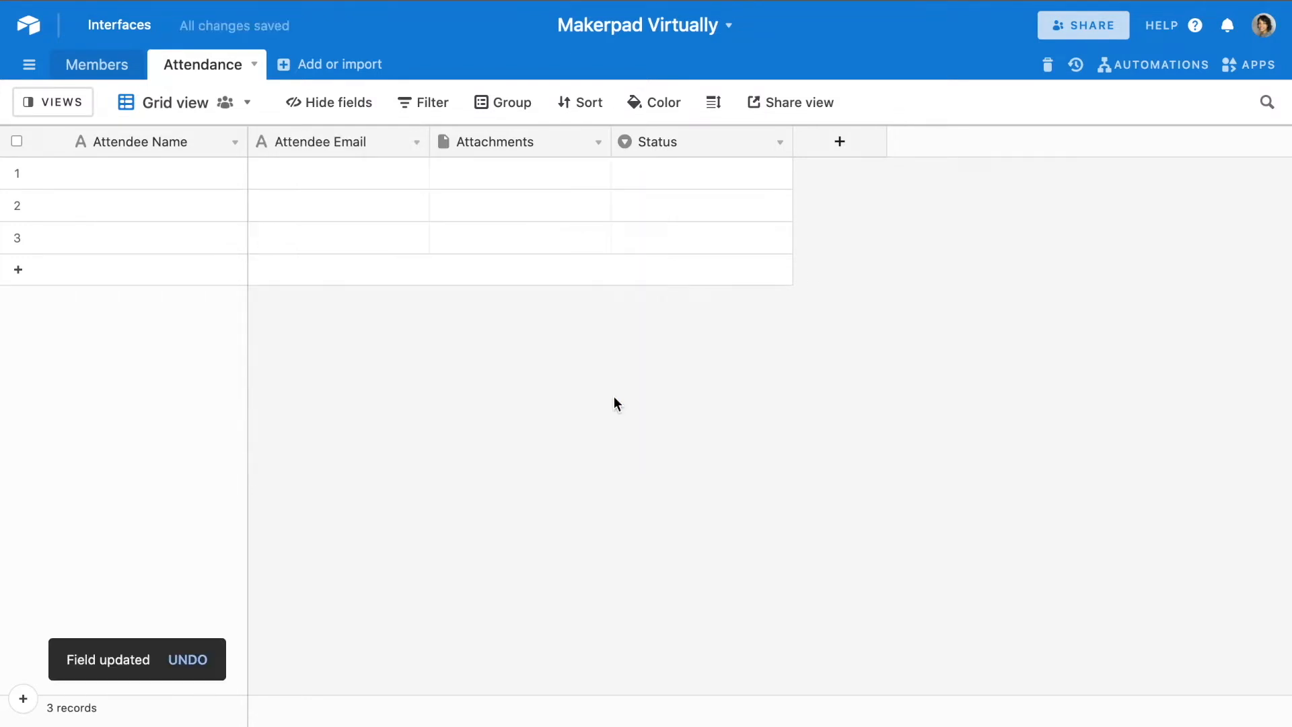
- Rename the Attachments field "Session Date" and convert it to single line text
left_click(597, 143)
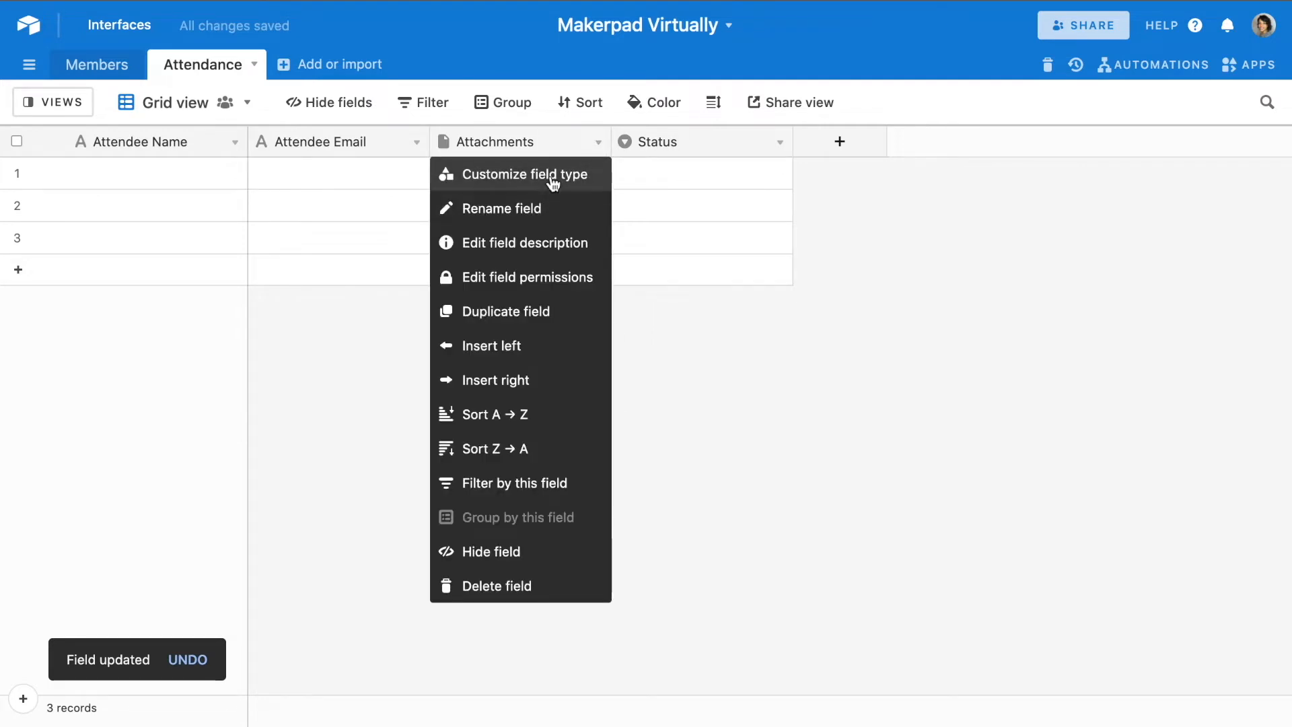
left_click(552, 176)
left_click(542, 203)
double_click(543, 204)
type("Sess")
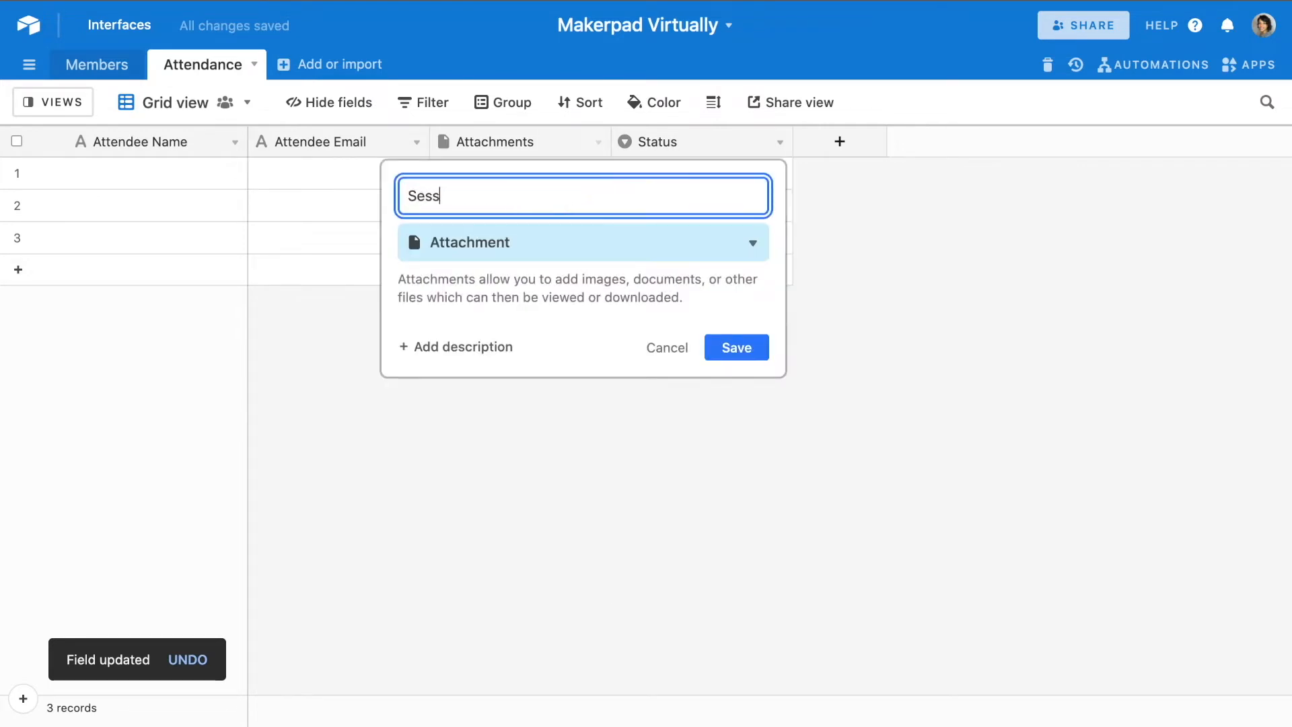
type("ion Date")
left_click(528, 245)
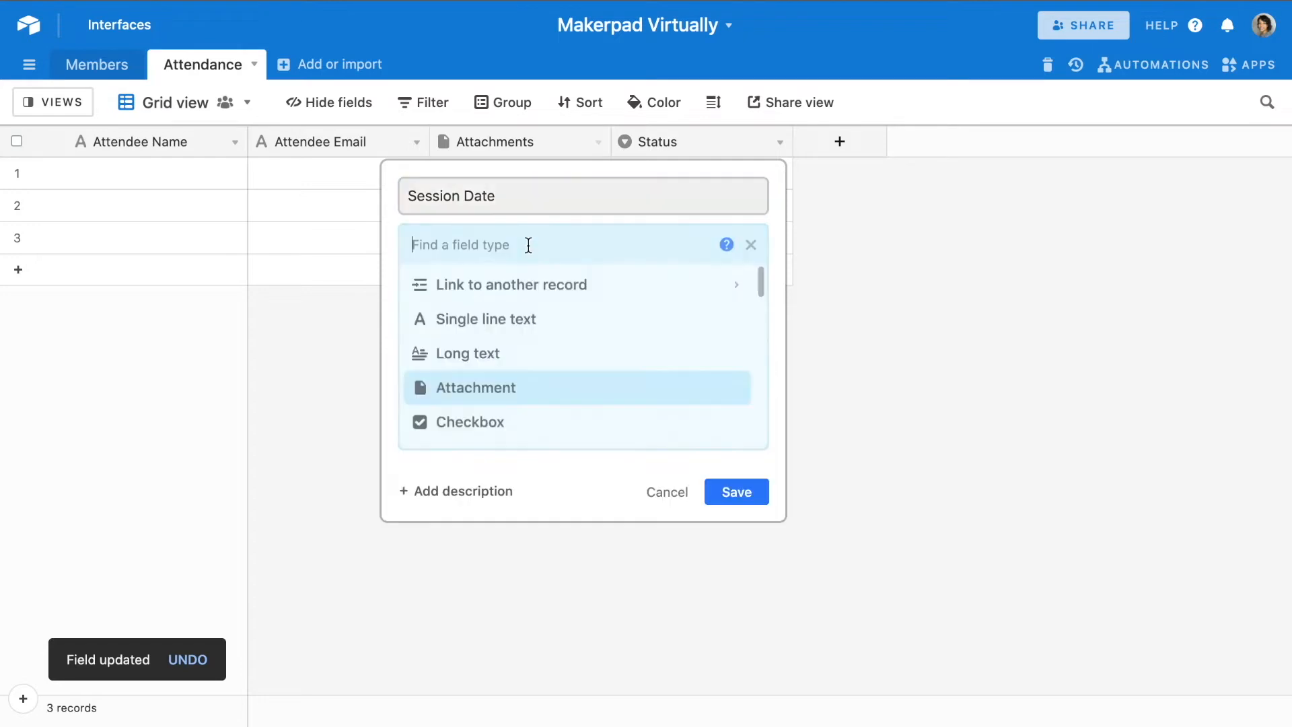
left_click(522, 320)
left_click(736, 401)
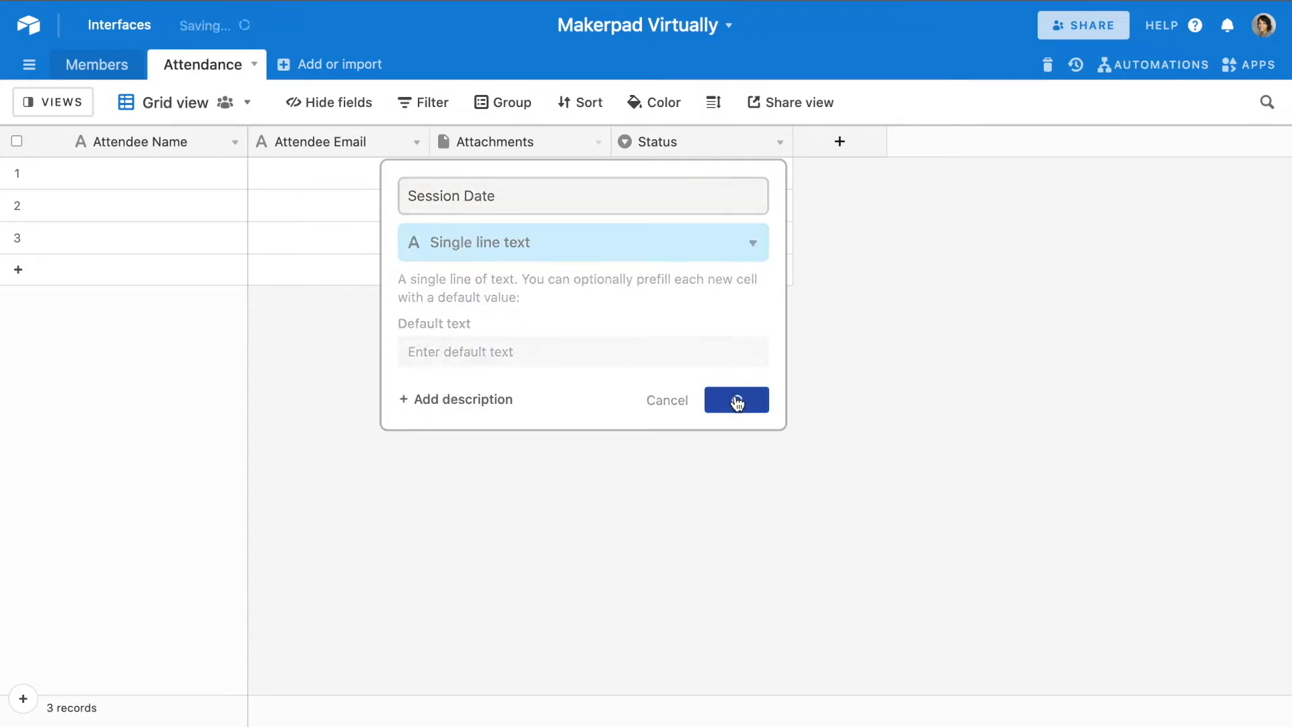
- Rename the Status field "Attendee Join Time" and convert it from single select to single line text
left_click(774, 144)
left_click(713, 176)
double_click(644, 192)
type("Attendee")
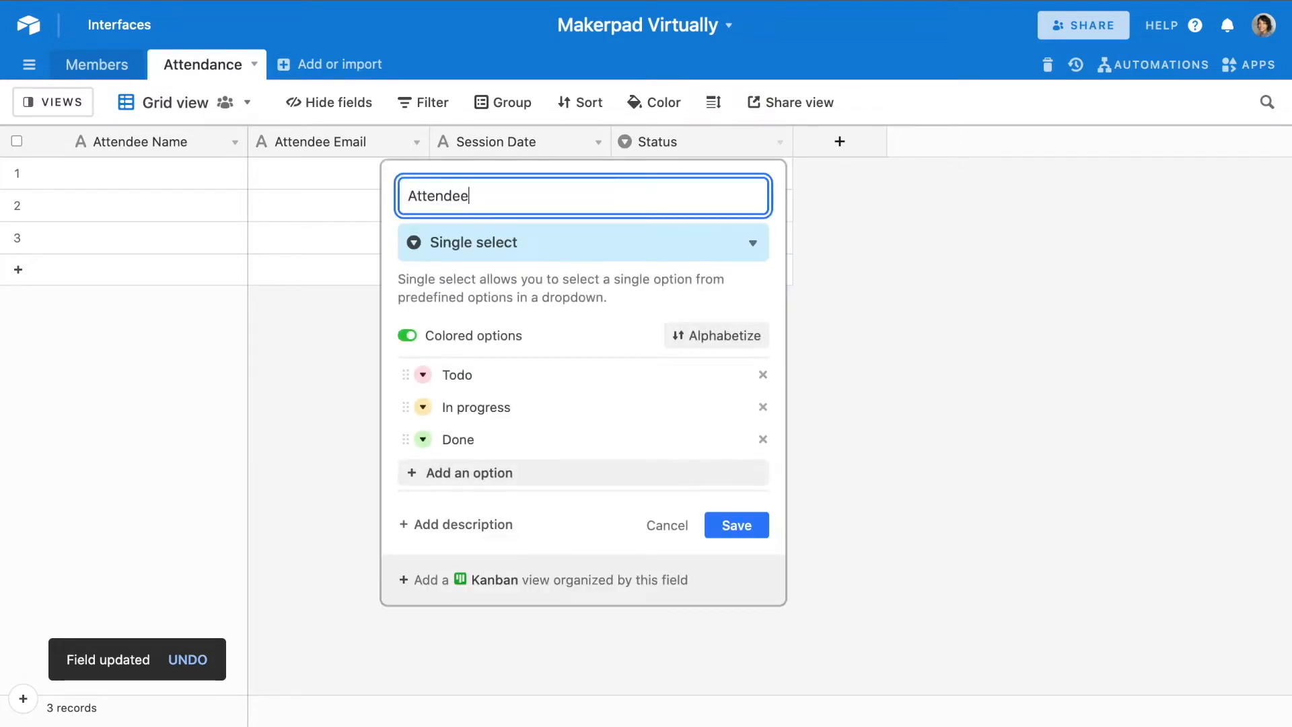
type(" Join Time")
left_click(583, 250)
scroll(556, 314, "up", 3)
left_click(554, 320)
left_click(746, 402)
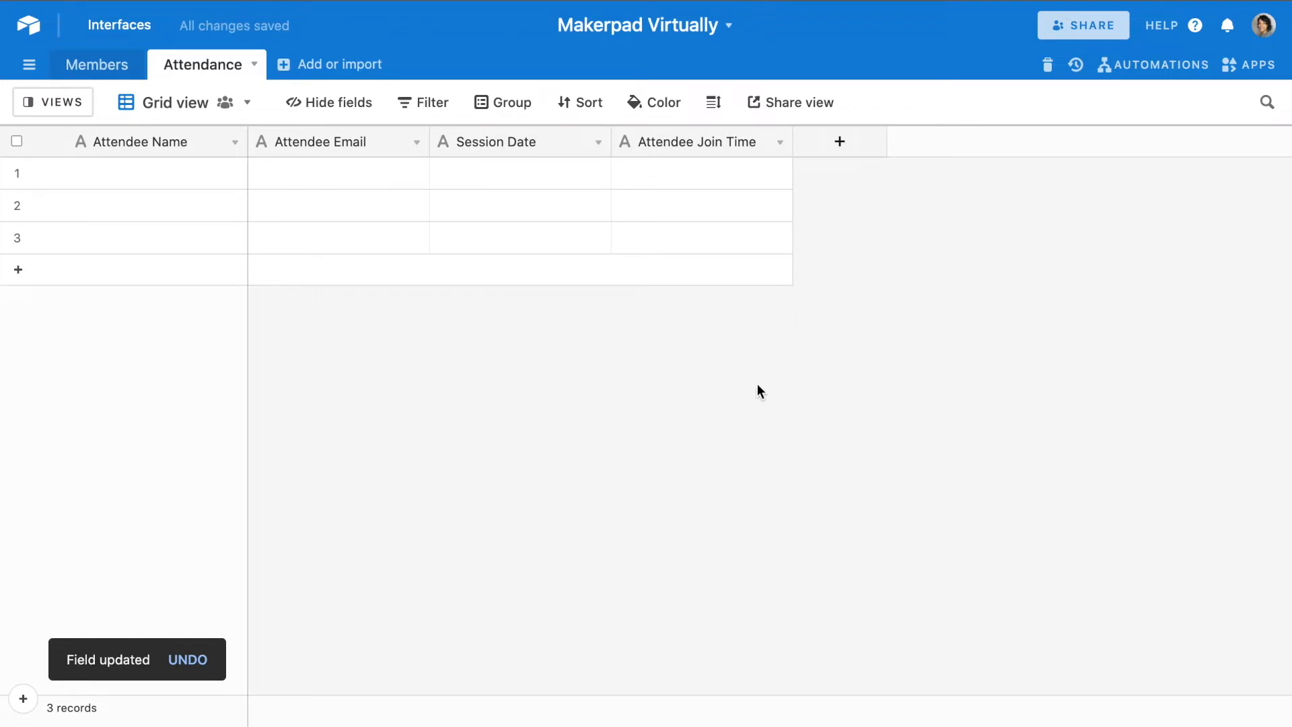
- Add a single line text field named "Attendee Status" after Attendee Join Time
left_click(840, 142)
type("A")
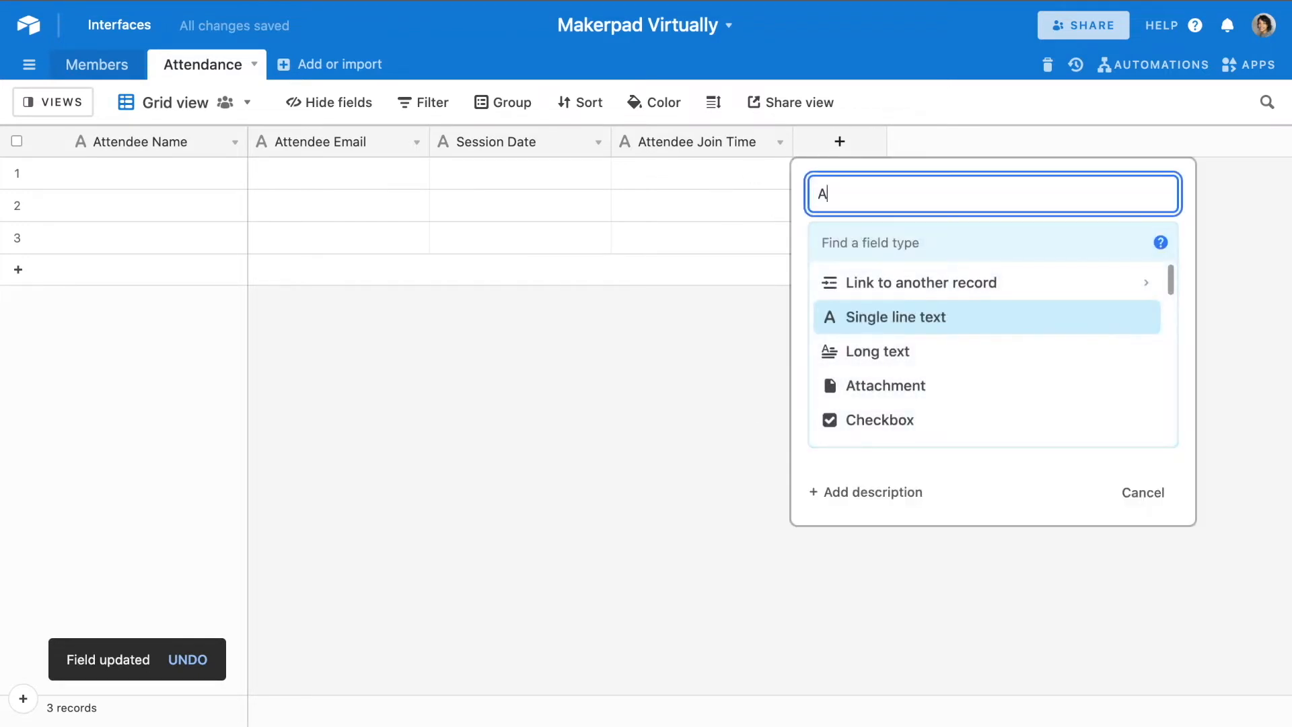
type("ttendee Status")
left_click(888, 322)
left_click(1147, 403)
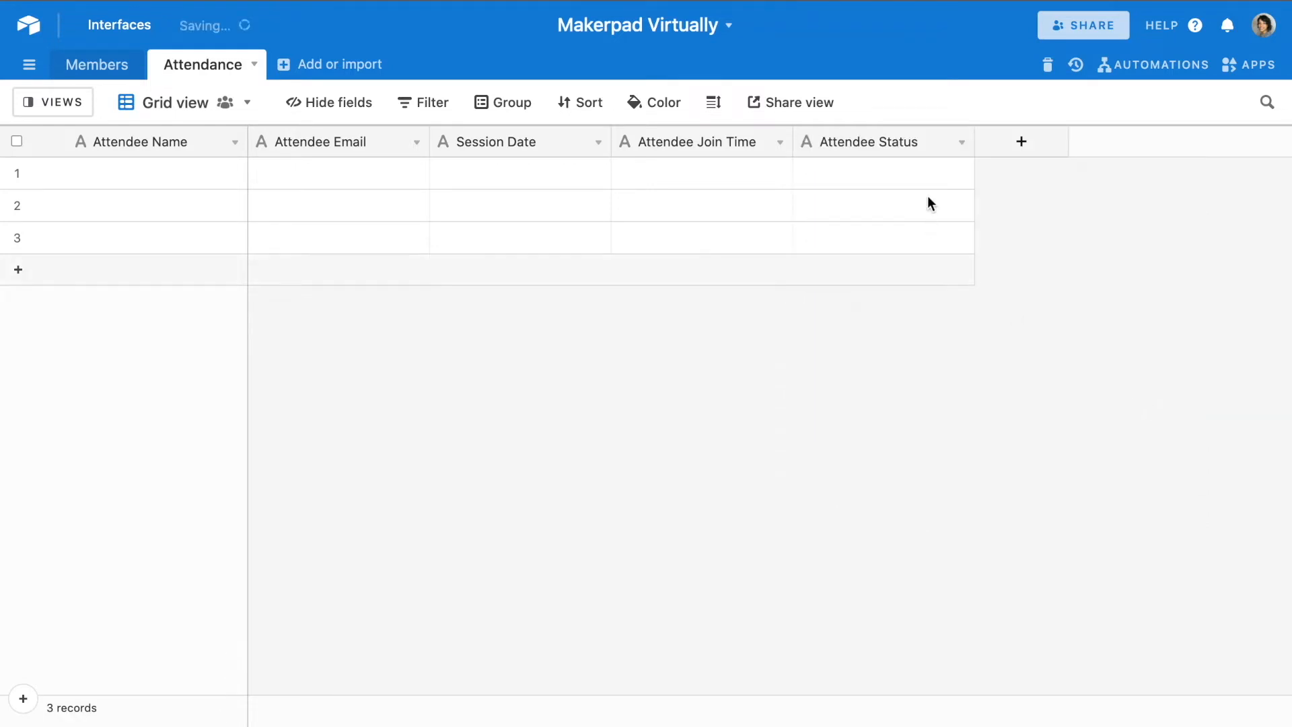
- Add a single line text field named "Excused" after Attendee Status
left_click(1021, 143)
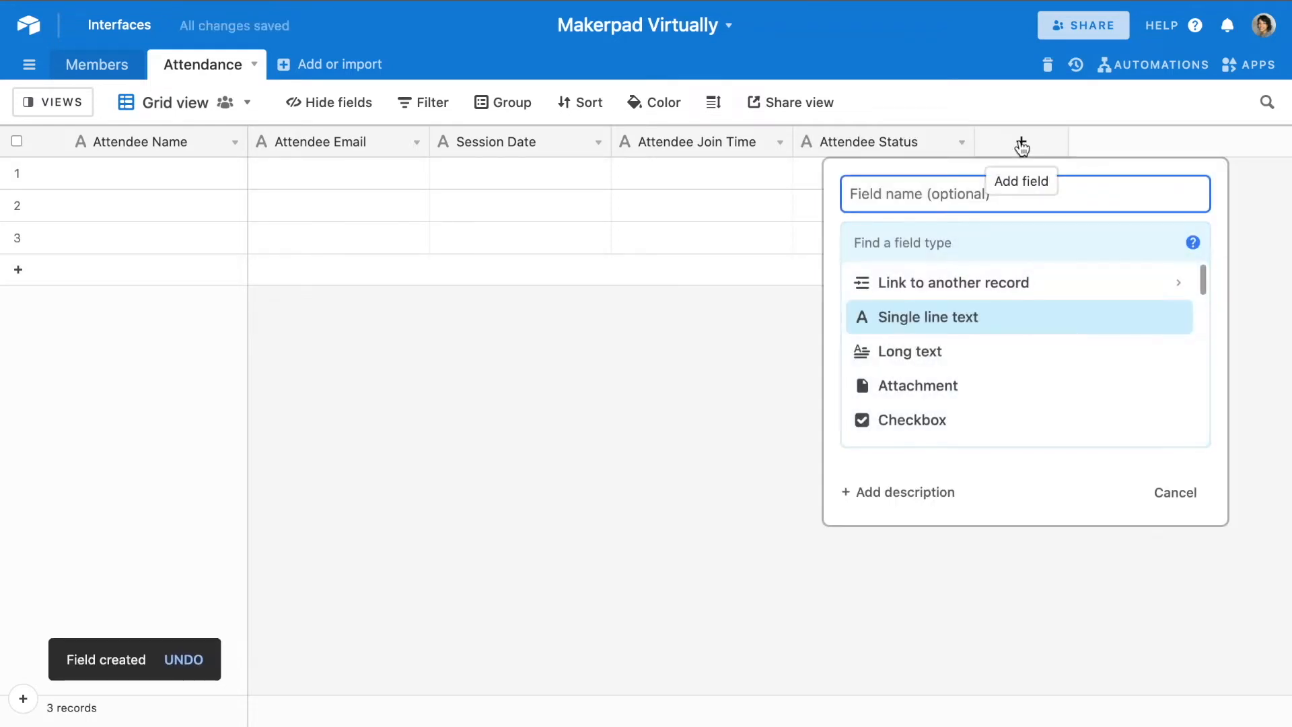
type("Excused")
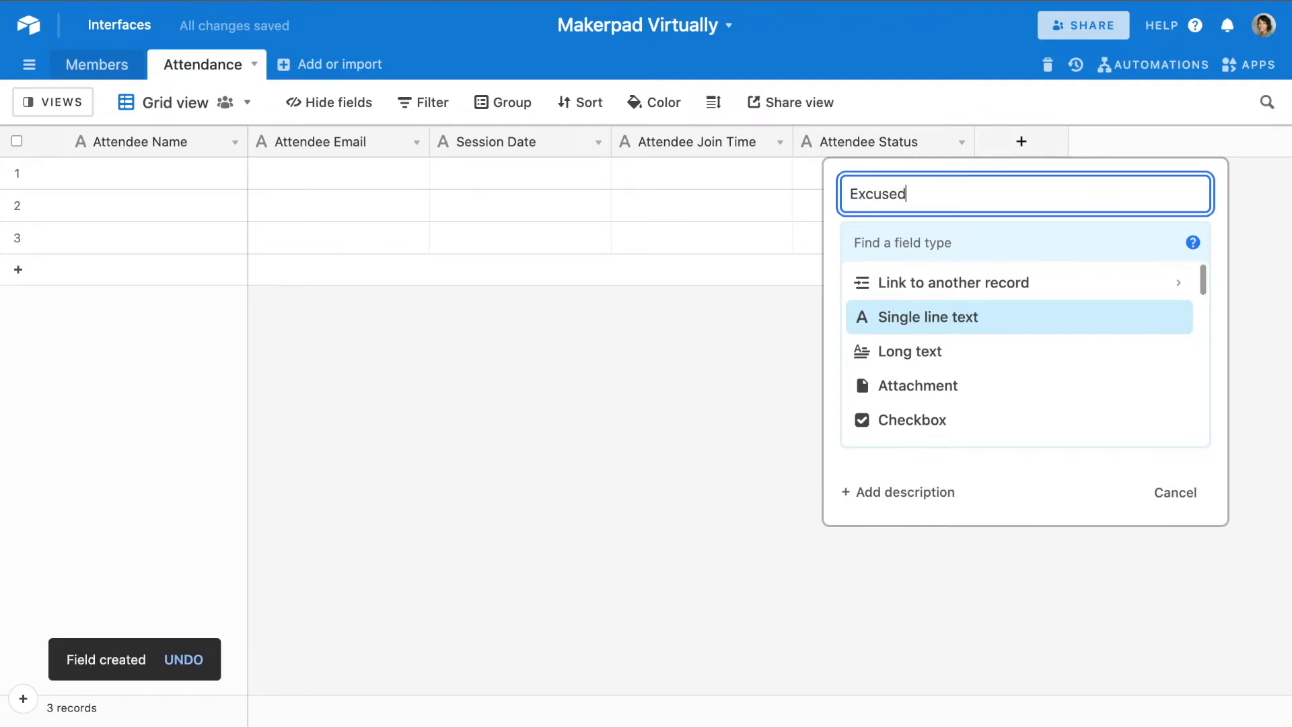
left_click(911, 321)
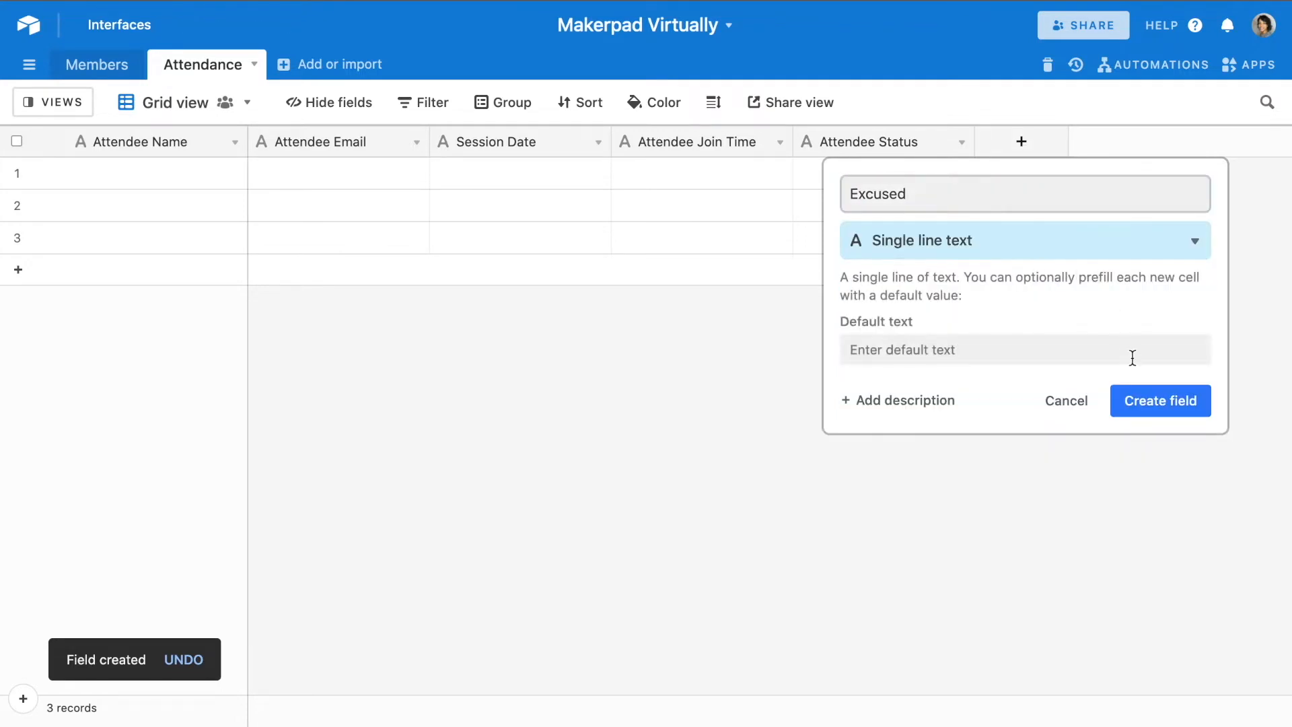
left_click(1148, 403)
- Add a single line text field named "Guest" after Excused
left_click(1189, 148)
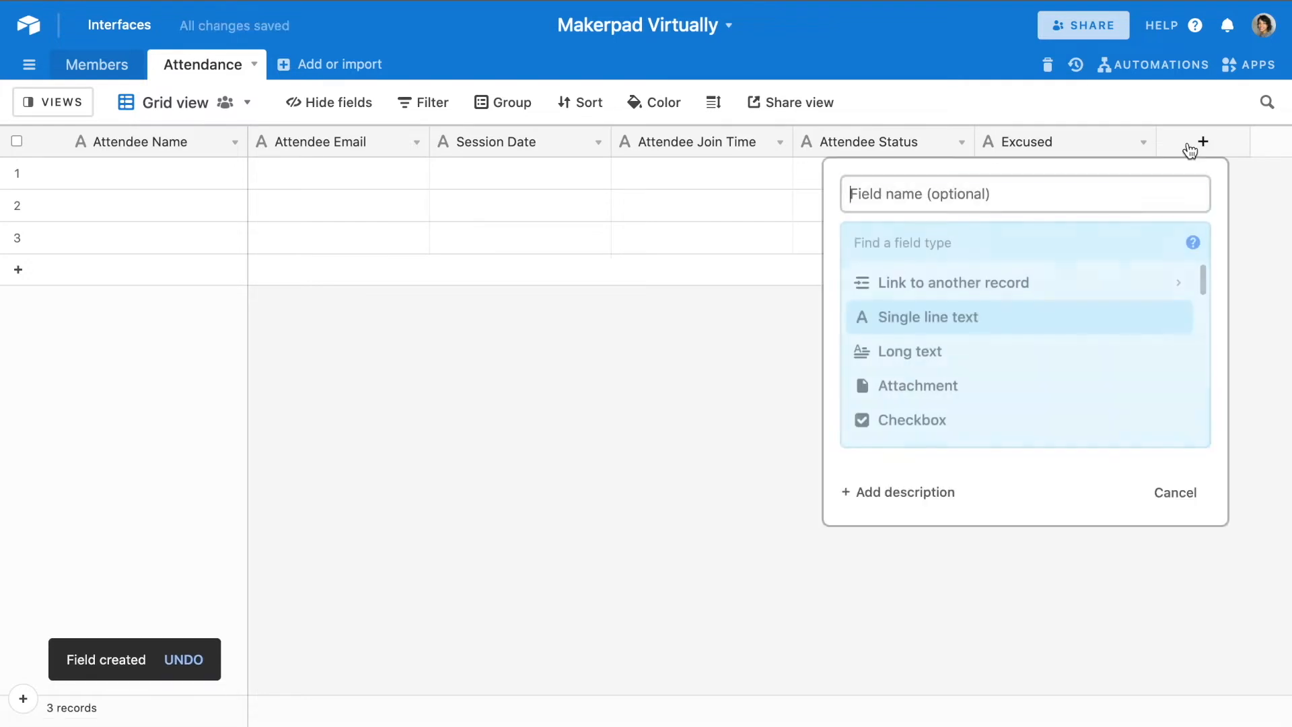
left_click(999, 194)
type("Guest")
left_click(868, 323)
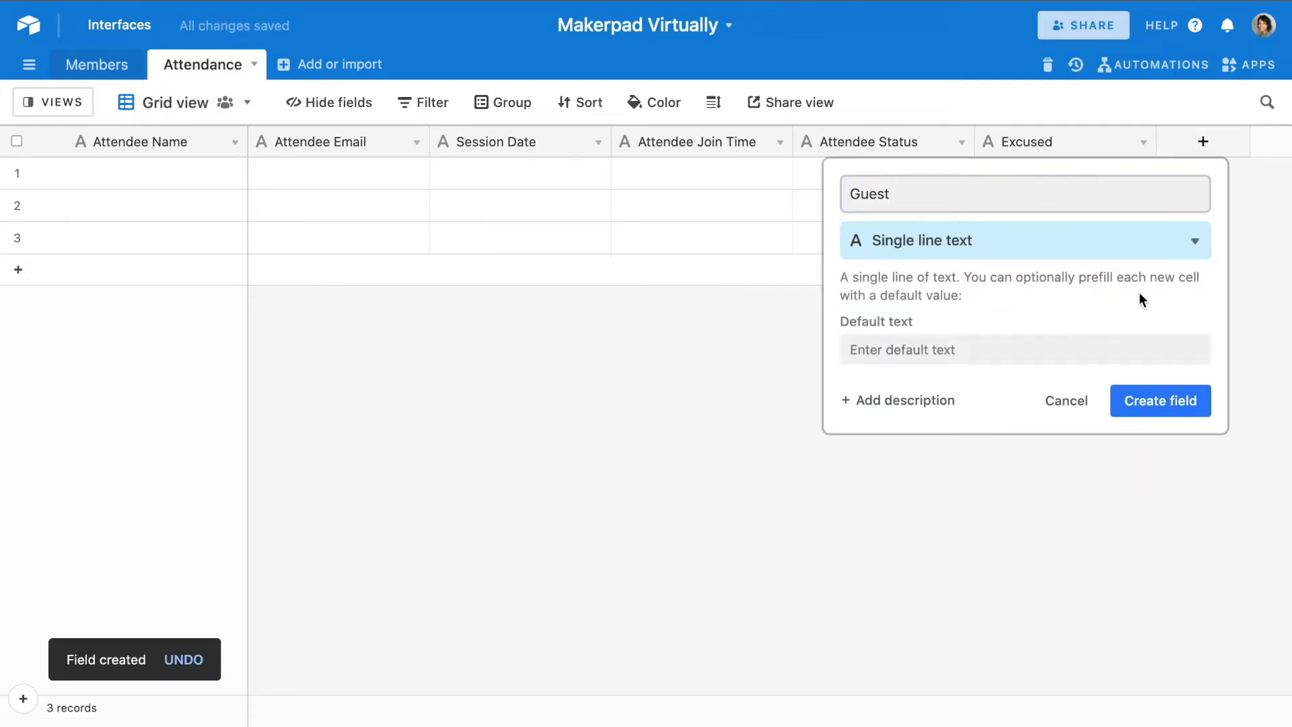
left_click(1162, 404)
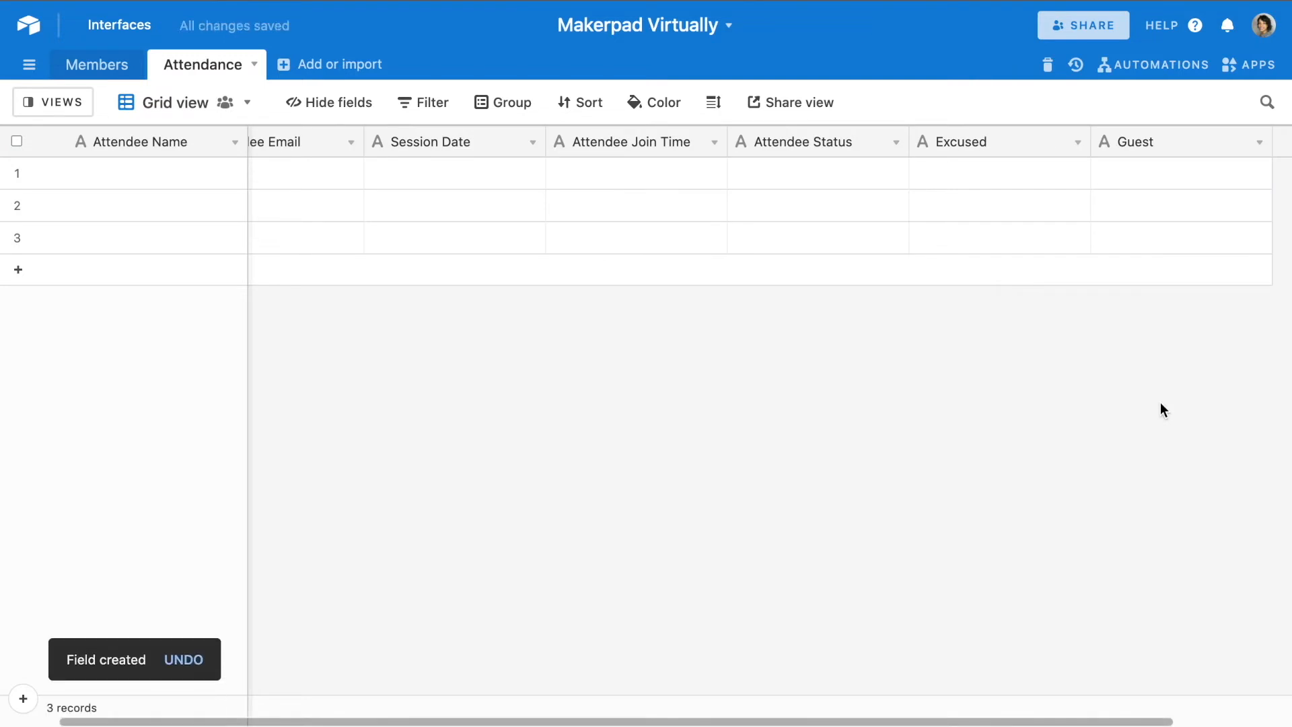
- Add a single line text field named "Session Name" after Guest
scroll(1215, 168, "right", 2)
scroll(1215, 168, "right", 2)
left_click(1186, 144)
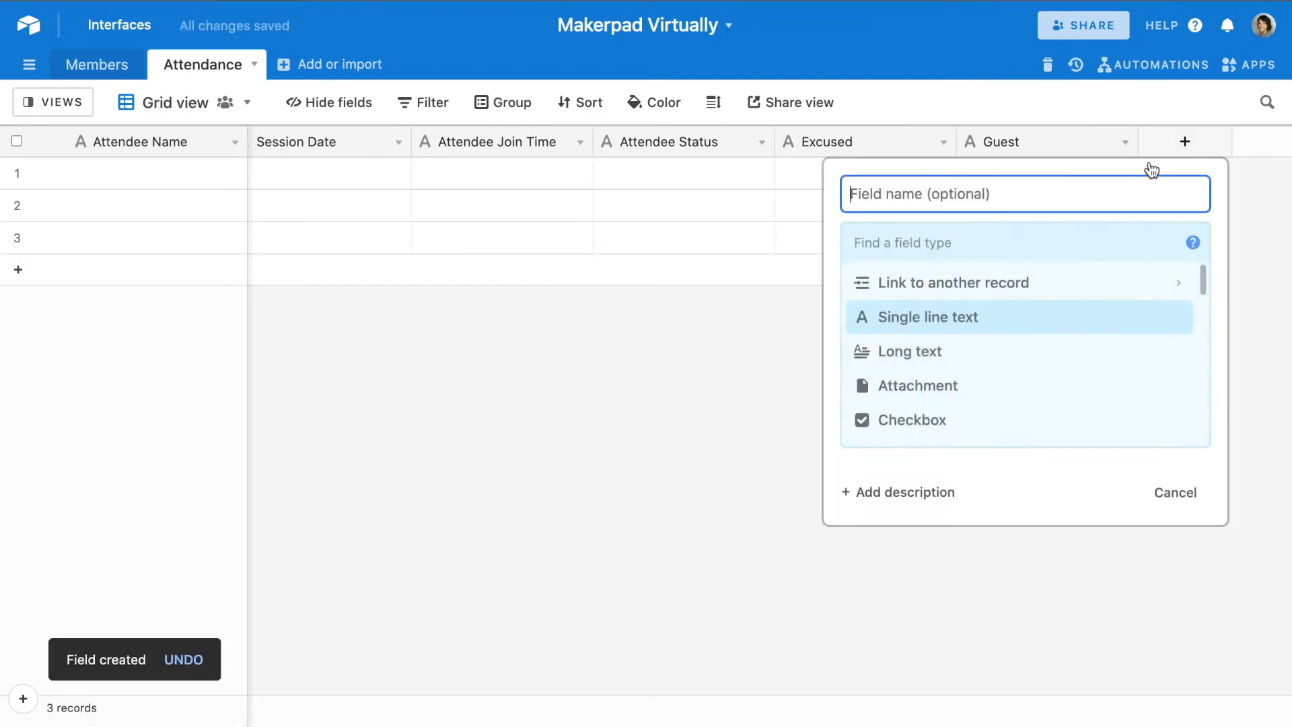
type("Sesssion Name")
key("BackSpace")
key("BackSpace")
key("BackSpace")
key("BackSpace")
key("BackSpace")
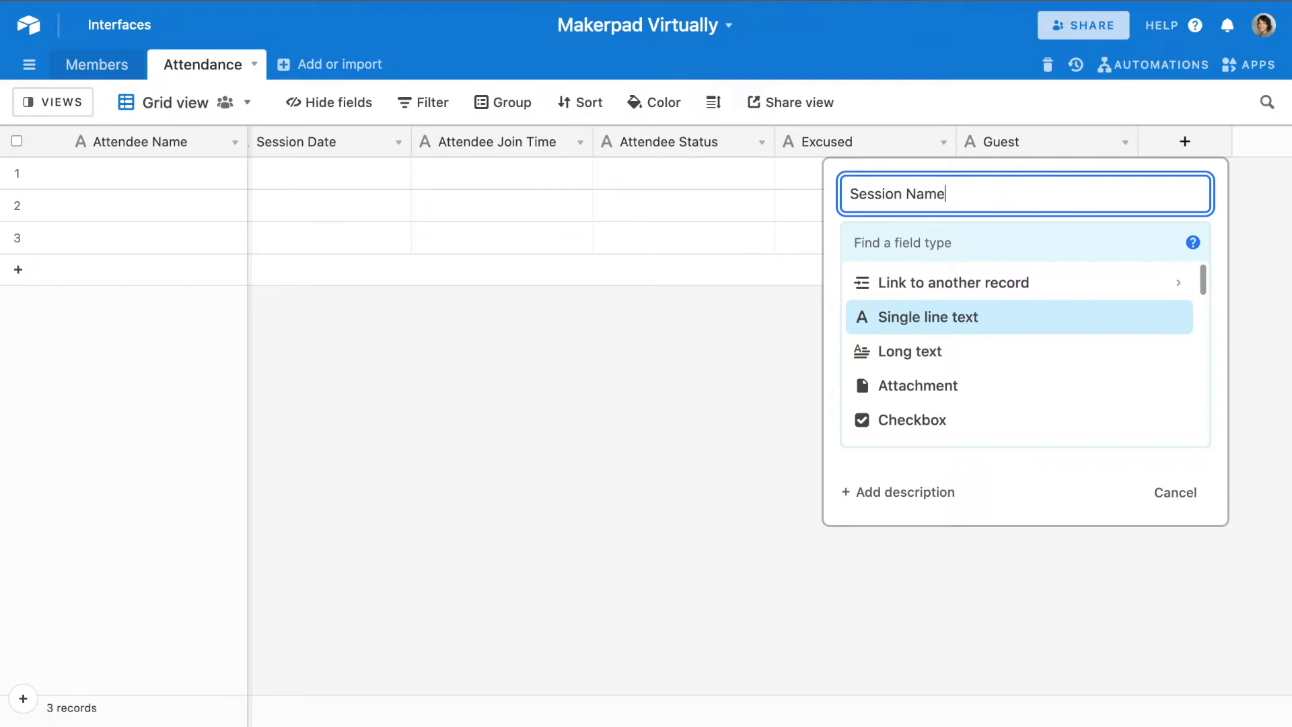
left_click(967, 324)
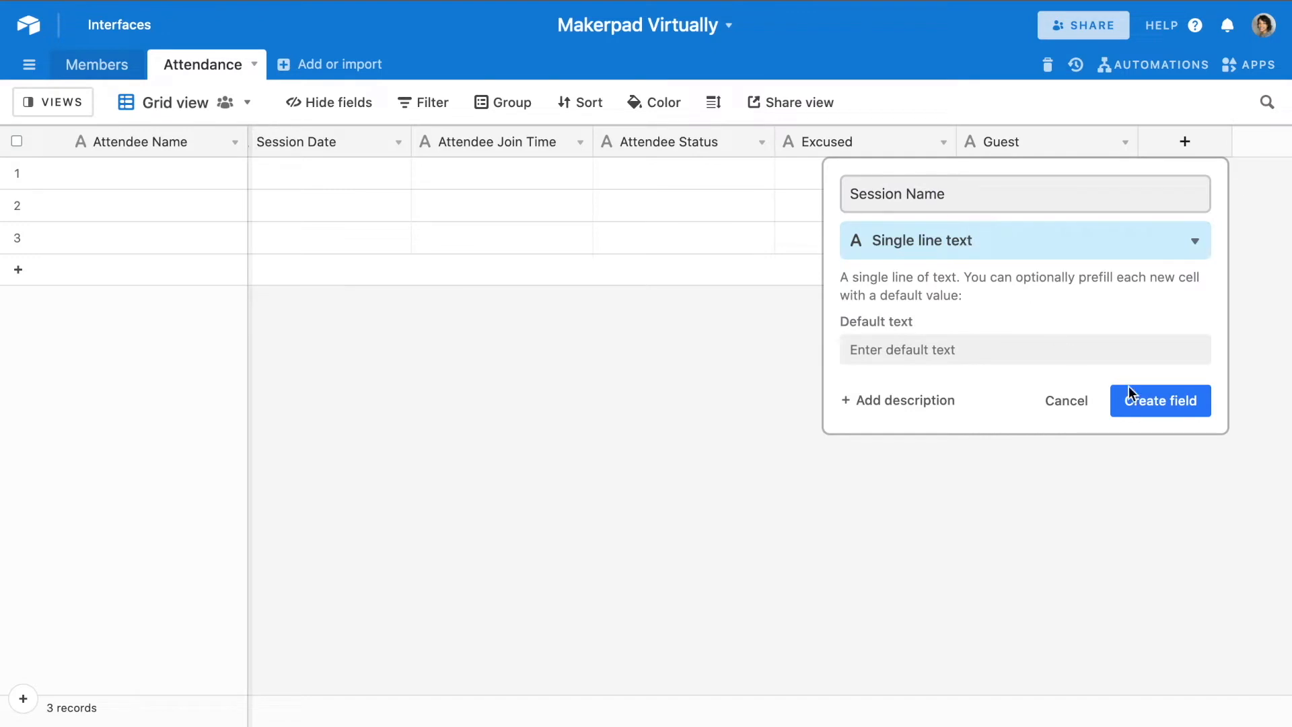
left_click(1163, 401)
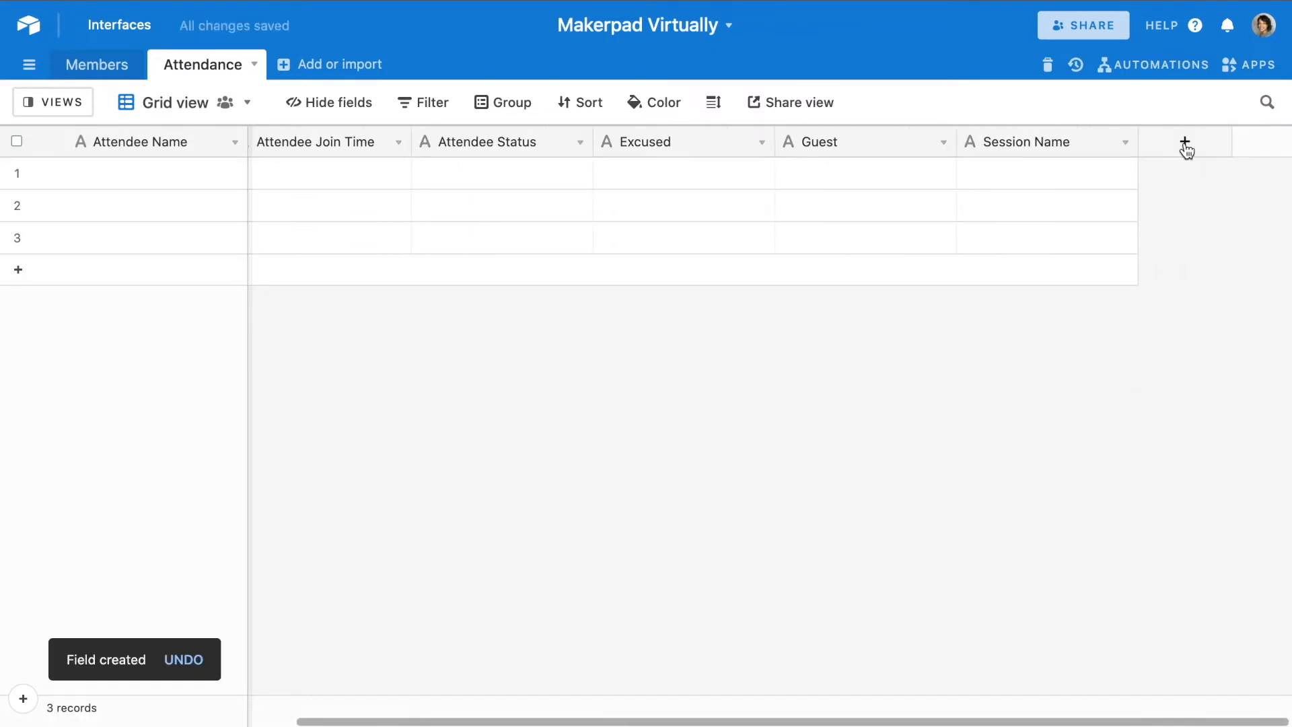
- Add a single line text field named "Session Tag" after Session Name
left_click(1184, 143)
type("Session Tag")
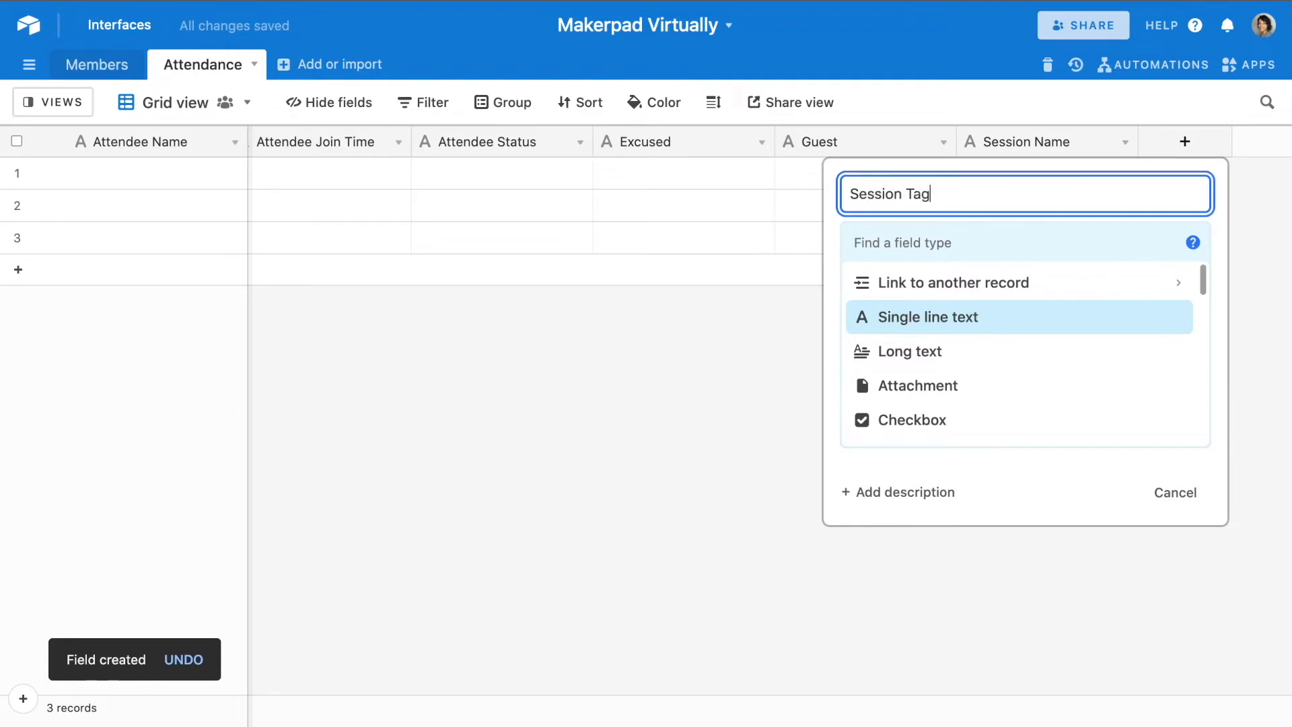
left_click(1012, 315)
left_click(1160, 401)
- Select all three empty records in the Attendance table and delete them
scroll(585, 336, "left", 5)
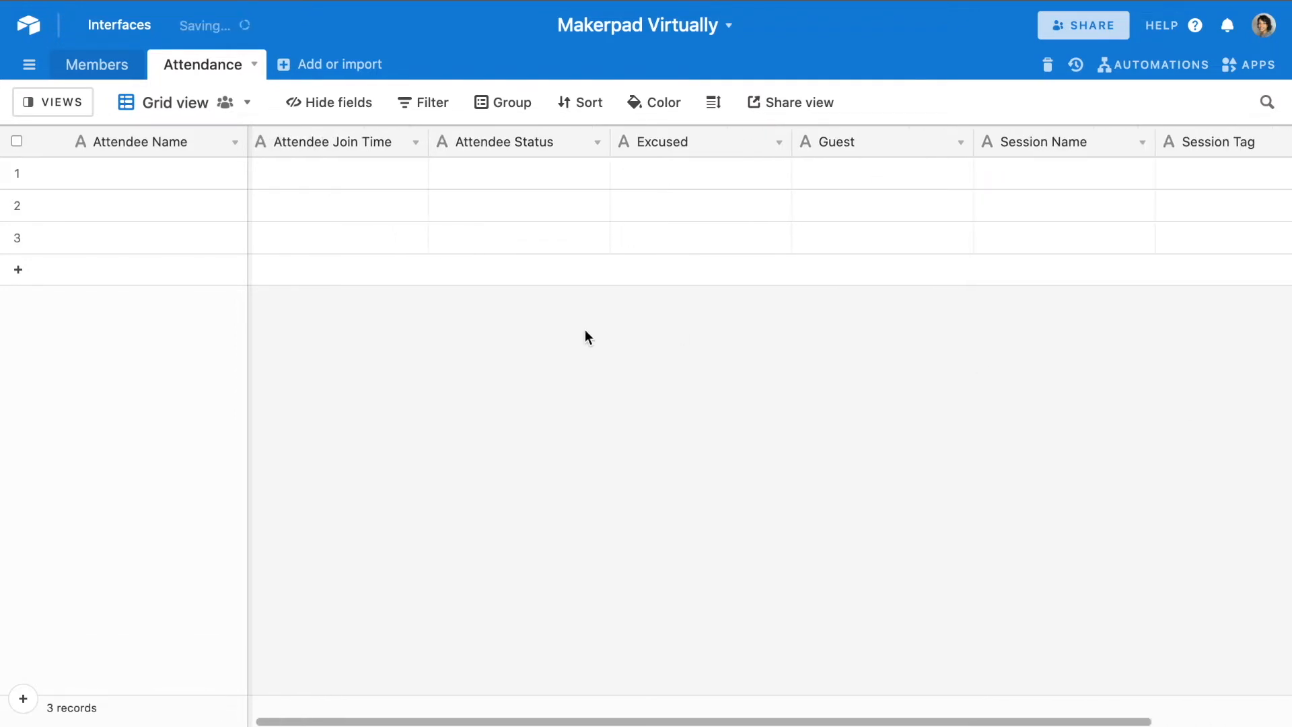
scroll(584, 329, "left", 2)
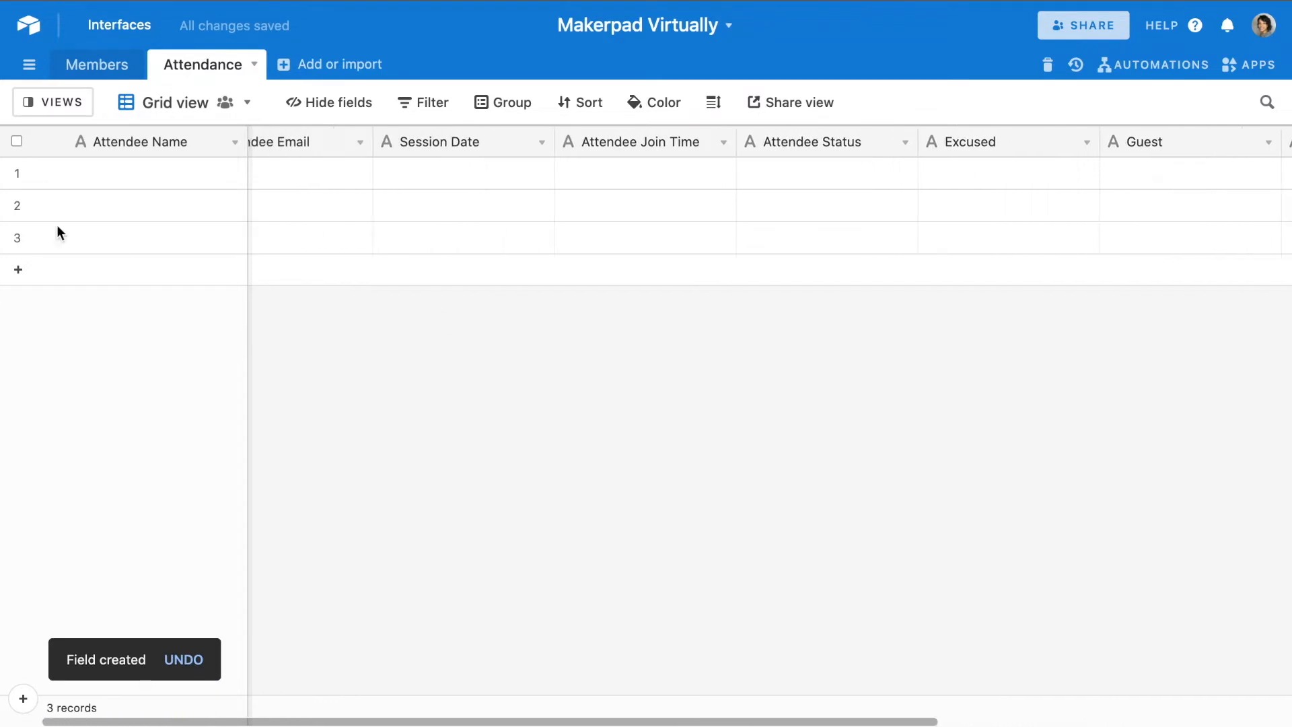
left_click(17, 174)
left_click(17, 204)
left_click(17, 237)
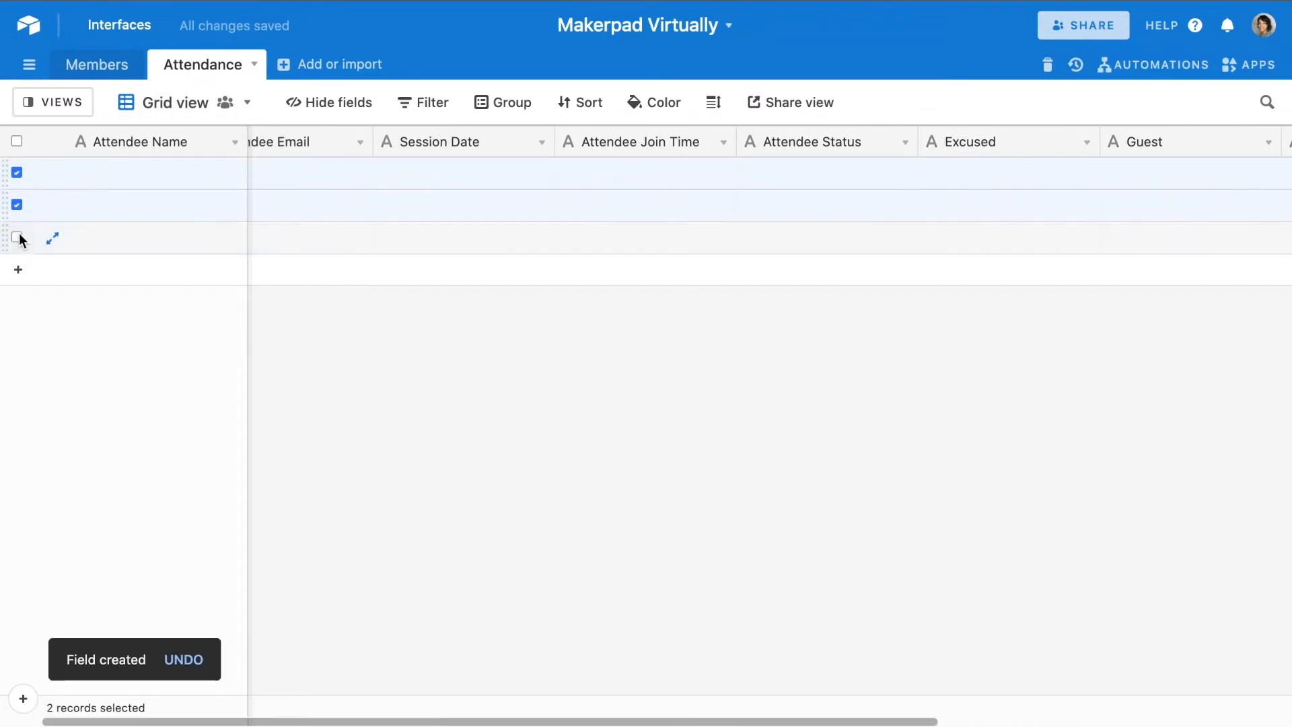
right_click(148, 212)
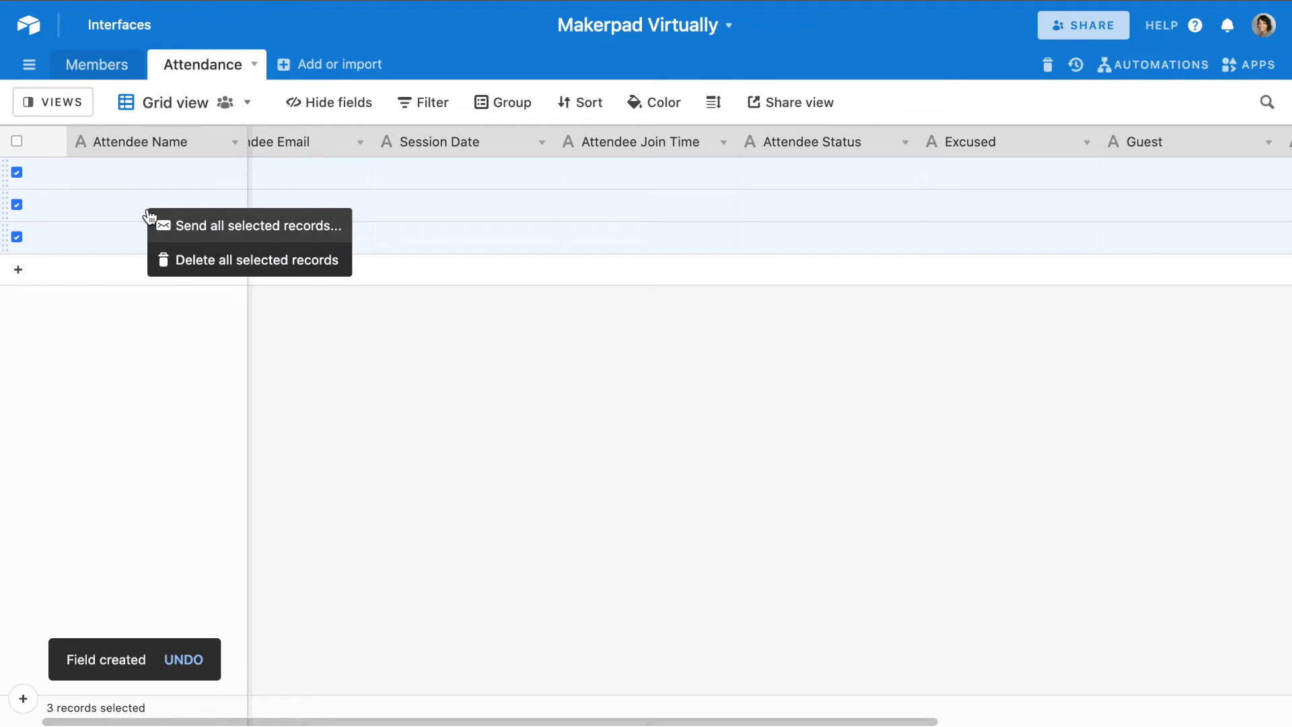
left_click(226, 259)
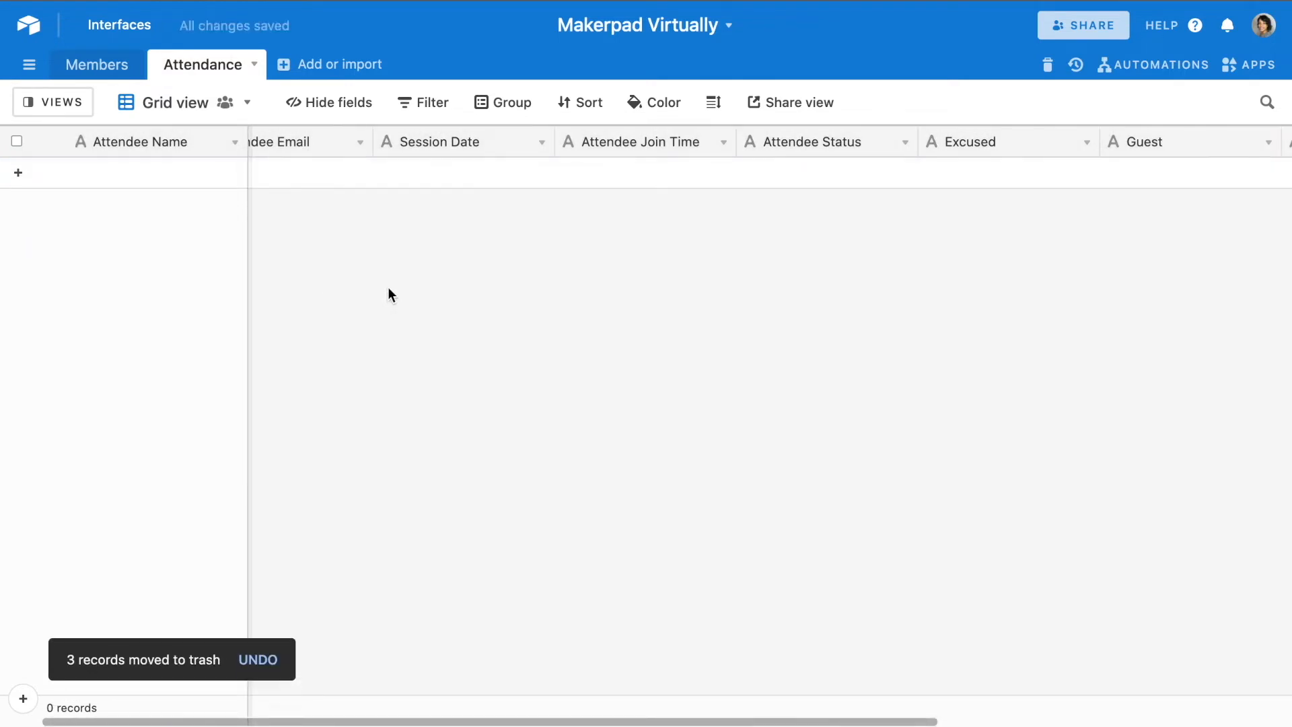
- Duplicate the Attendance table
left_click(256, 65)
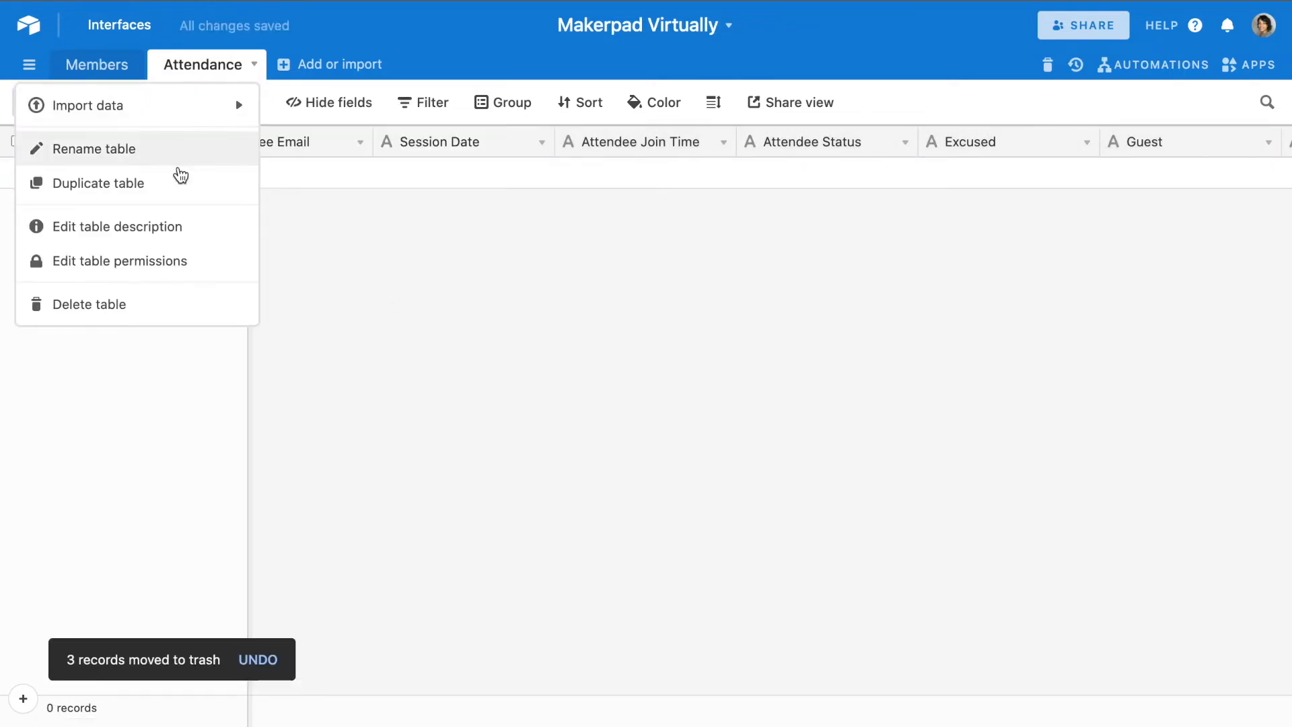
left_click(177, 183)
left_click(719, 406)
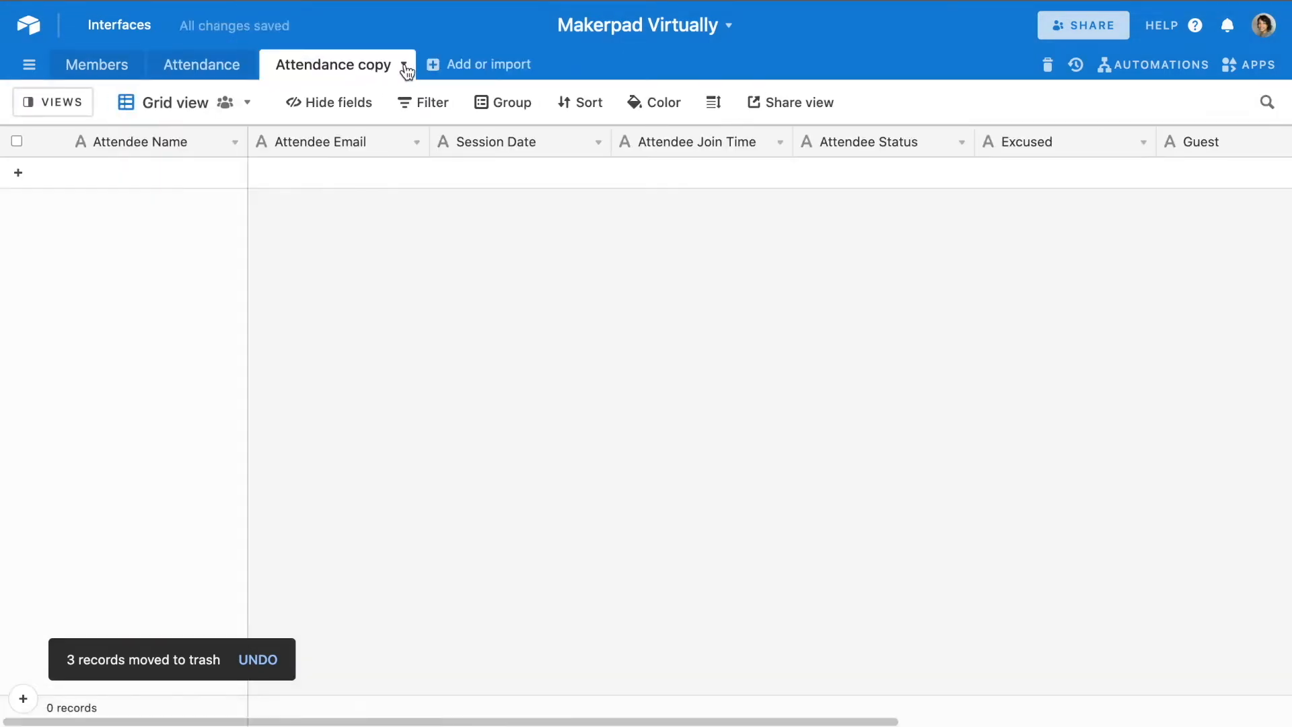
- Rename the duplicated Attendance table as "Feedback Survey"
left_click(405, 65)
left_click(292, 151)
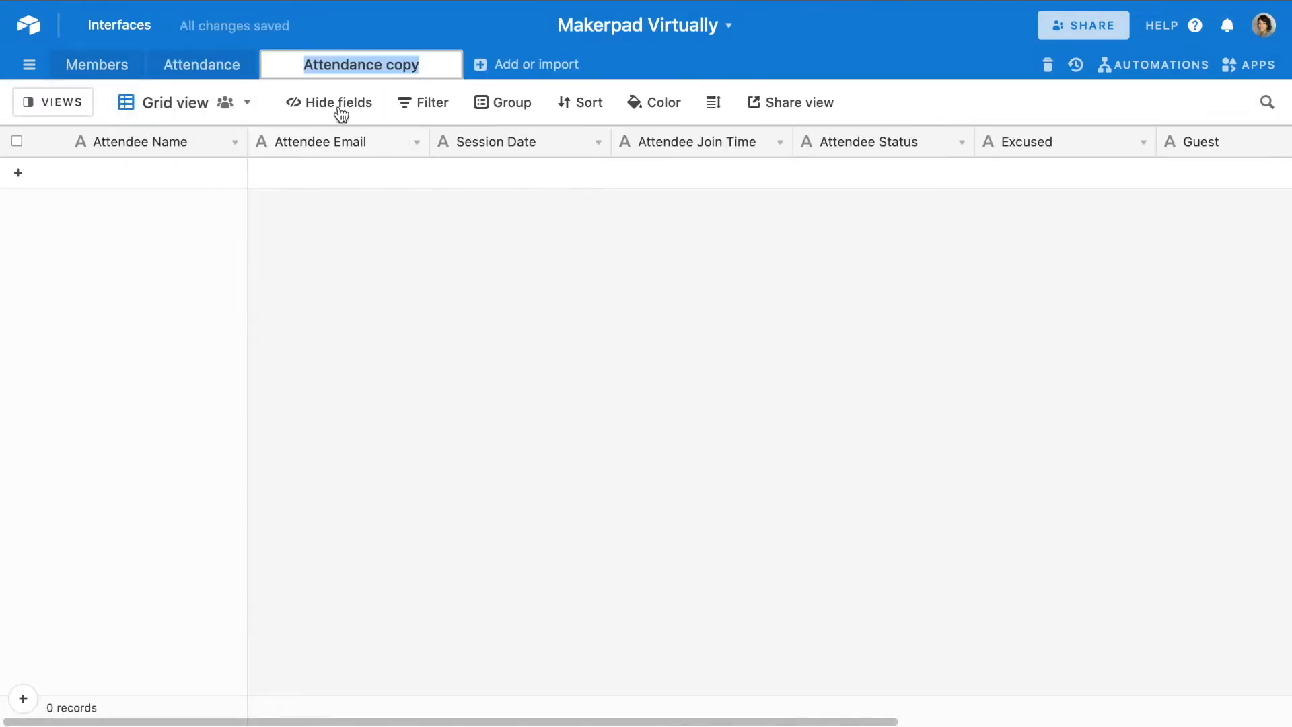
type("Feed")
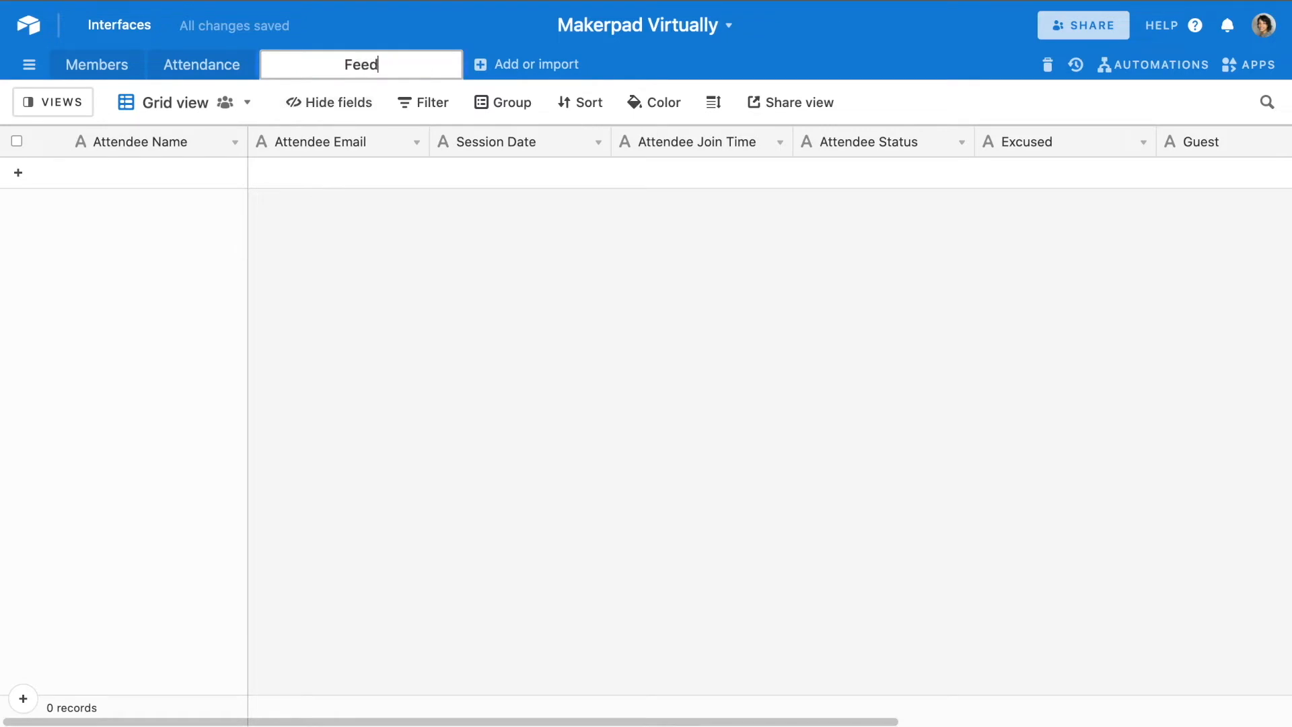
type("back Survey")
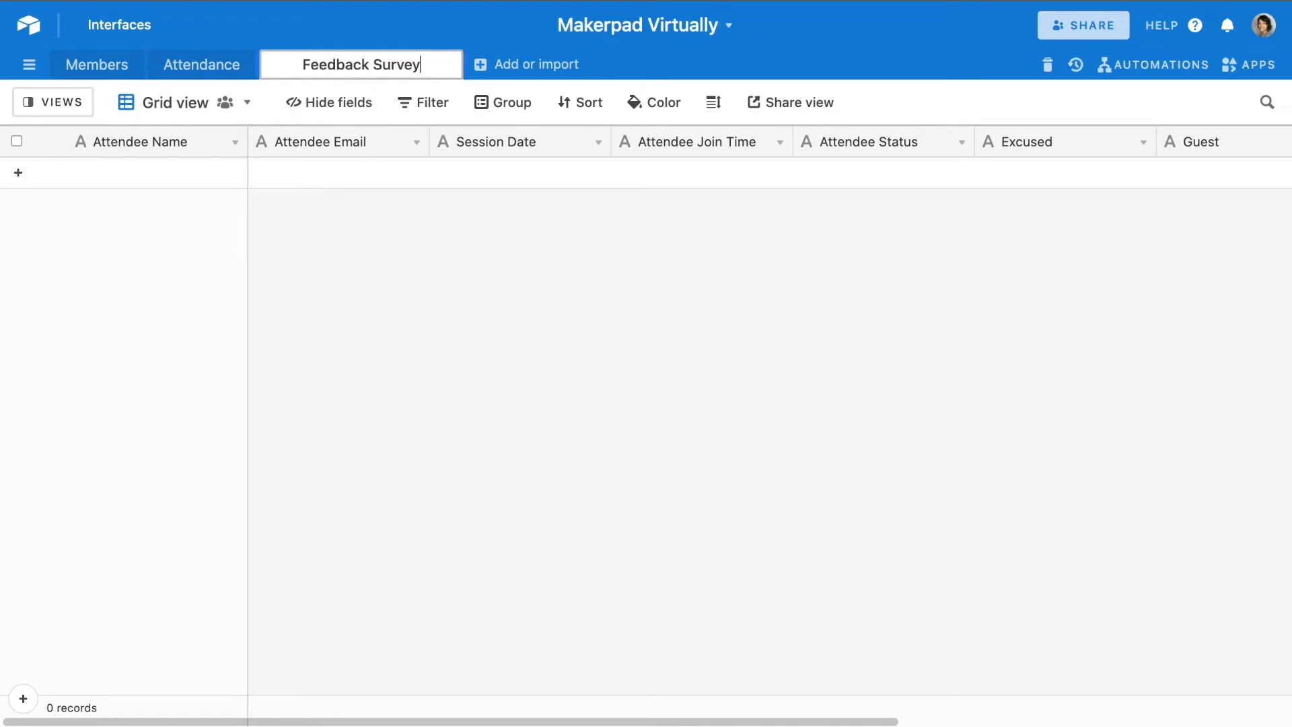
key("Return")
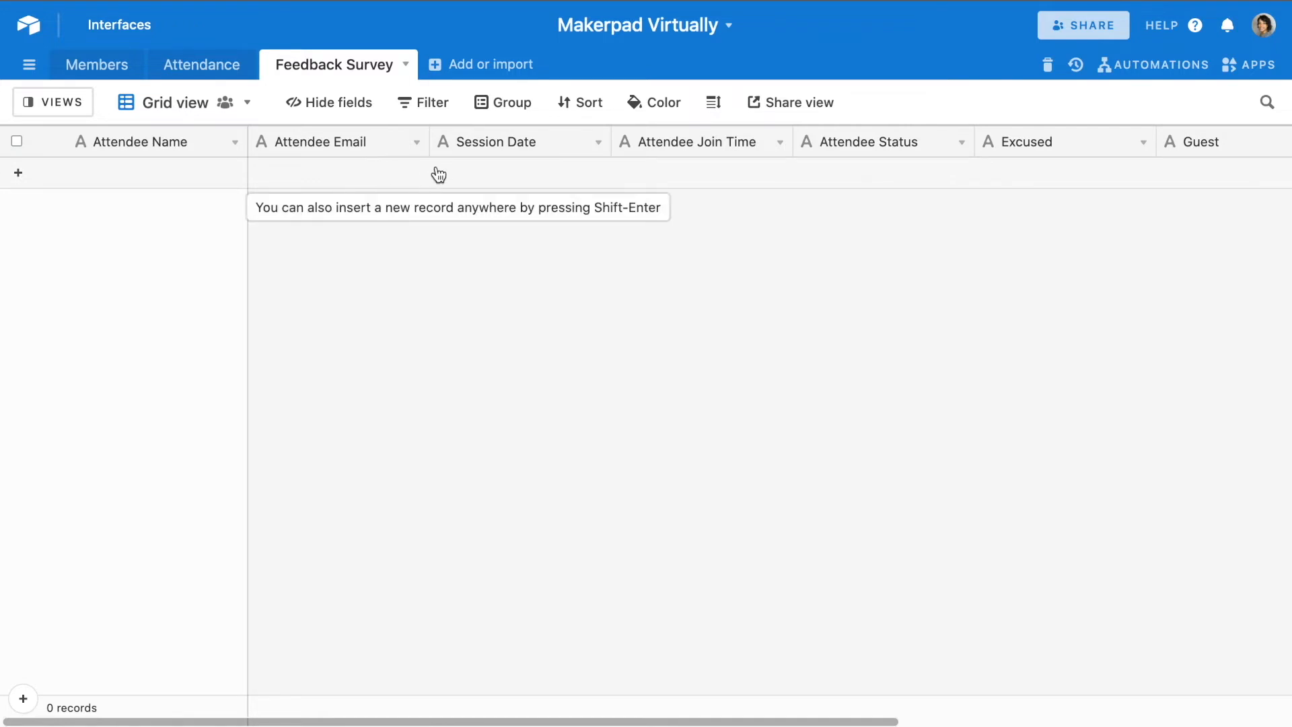
- Move the Session Name and Session Tag fields, in that order, to directly after Session Date in the Feedback Survey table
scroll(572, 175, "right", 4)
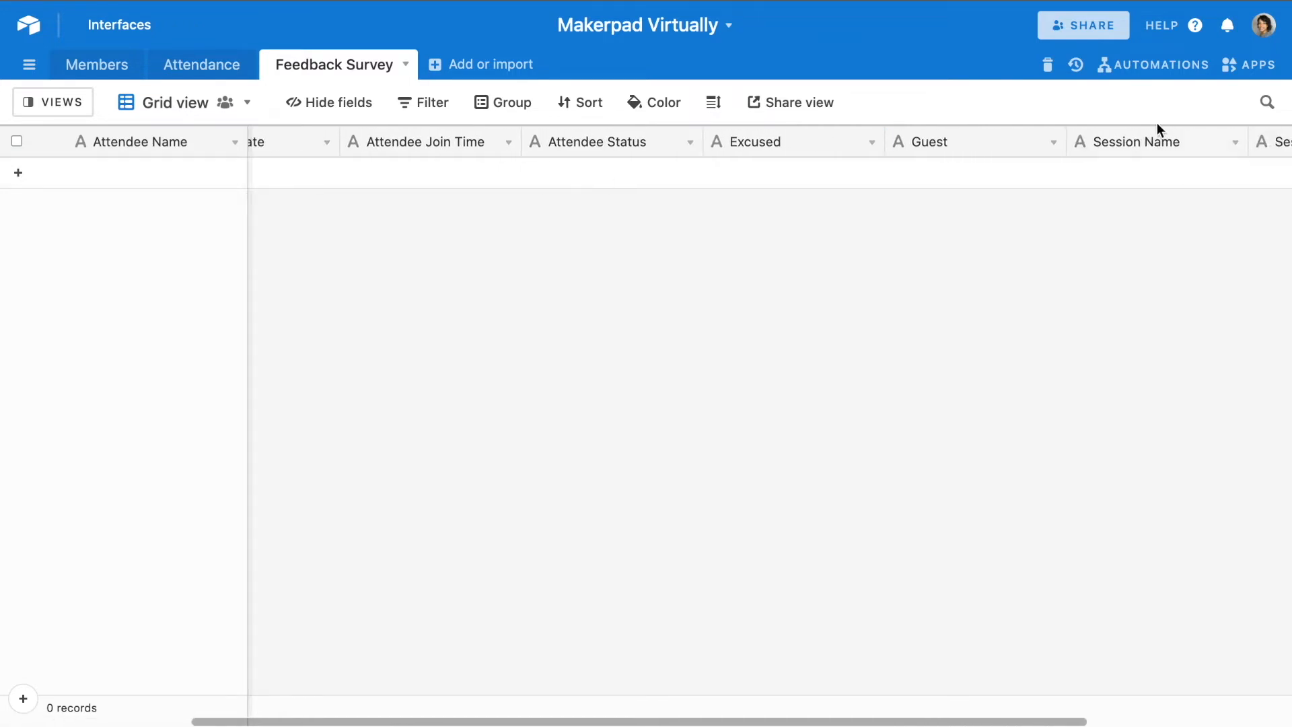
left_click_drag(1016, 138, 372, 191)
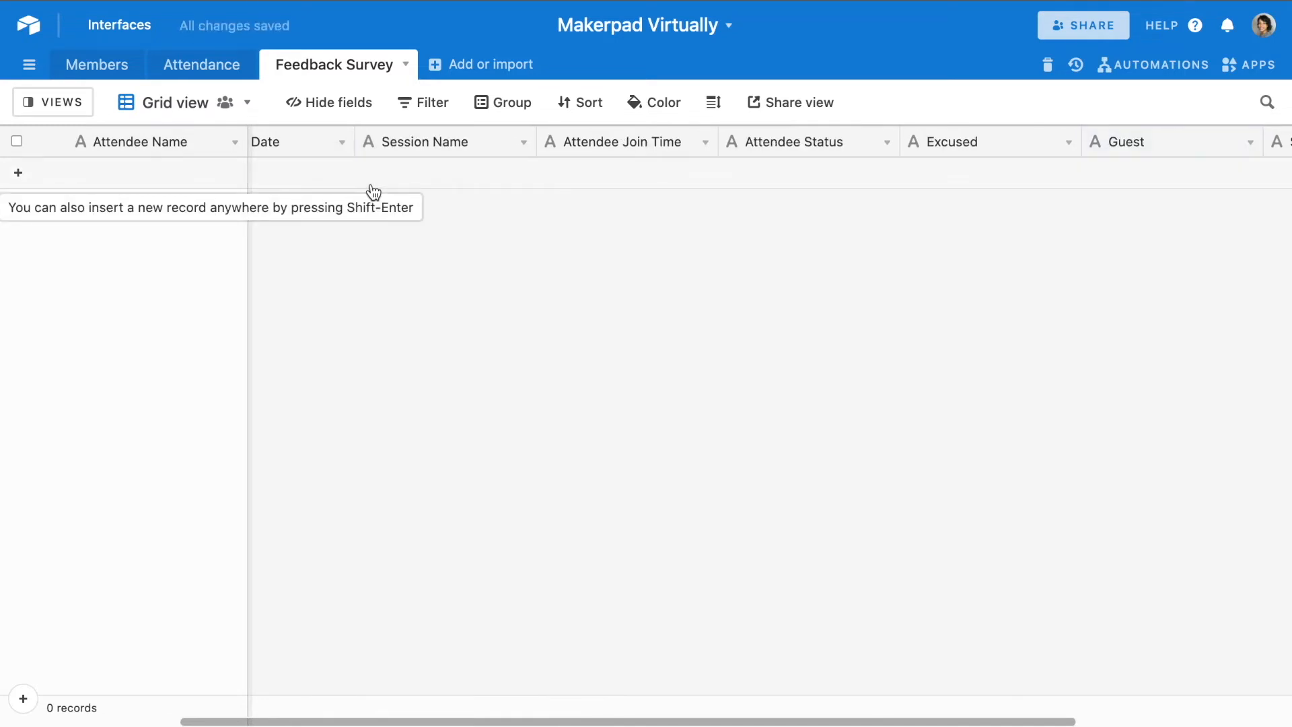
scroll(740, 202, "right", 4)
left_click_drag(1021, 145, 568, 139)
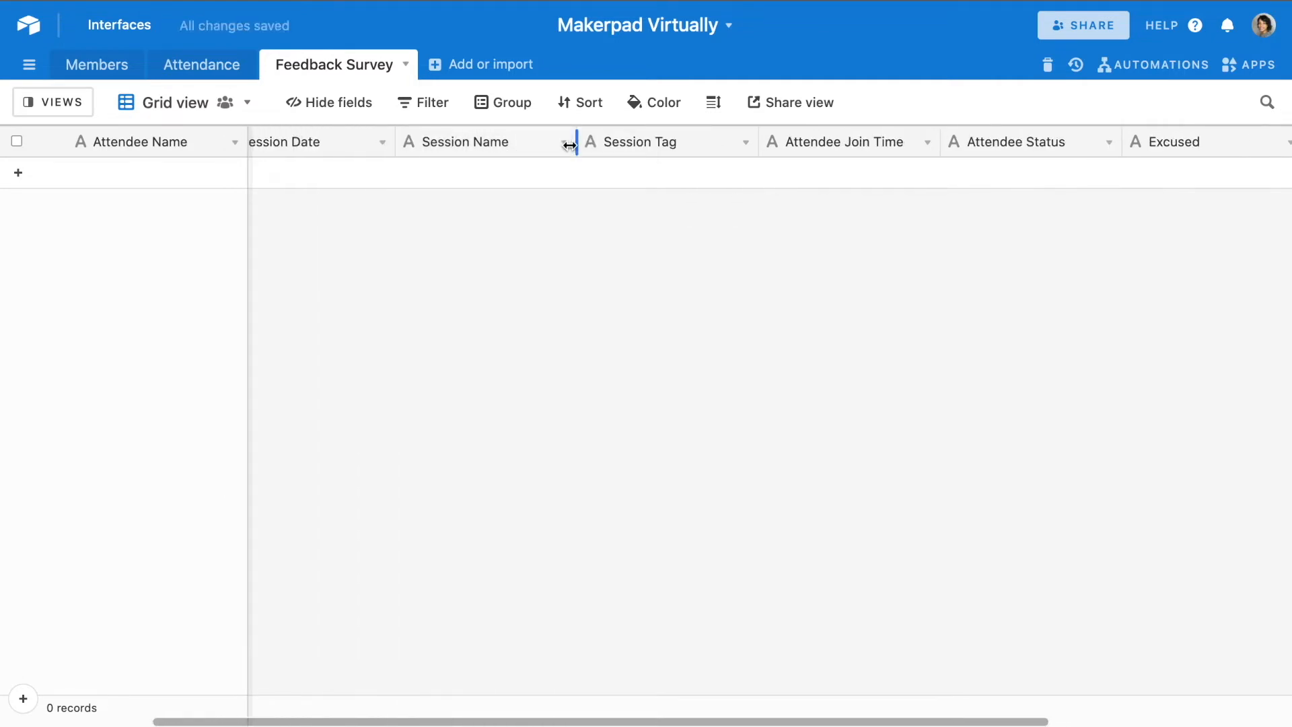
- Rename the Attendee Join Time field as "Session Rating" and change its type to Number with Integer format
scroll(700, 148, "right", 1)
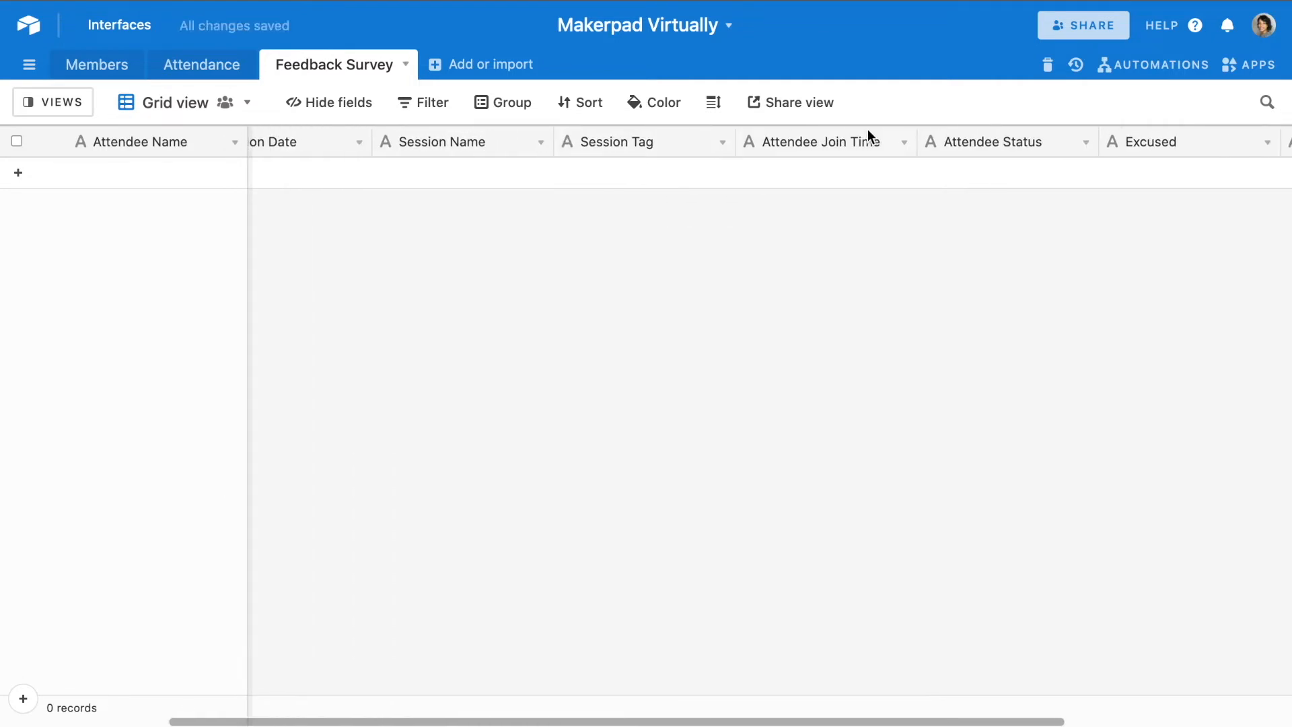
left_click(905, 143)
left_click(837, 208)
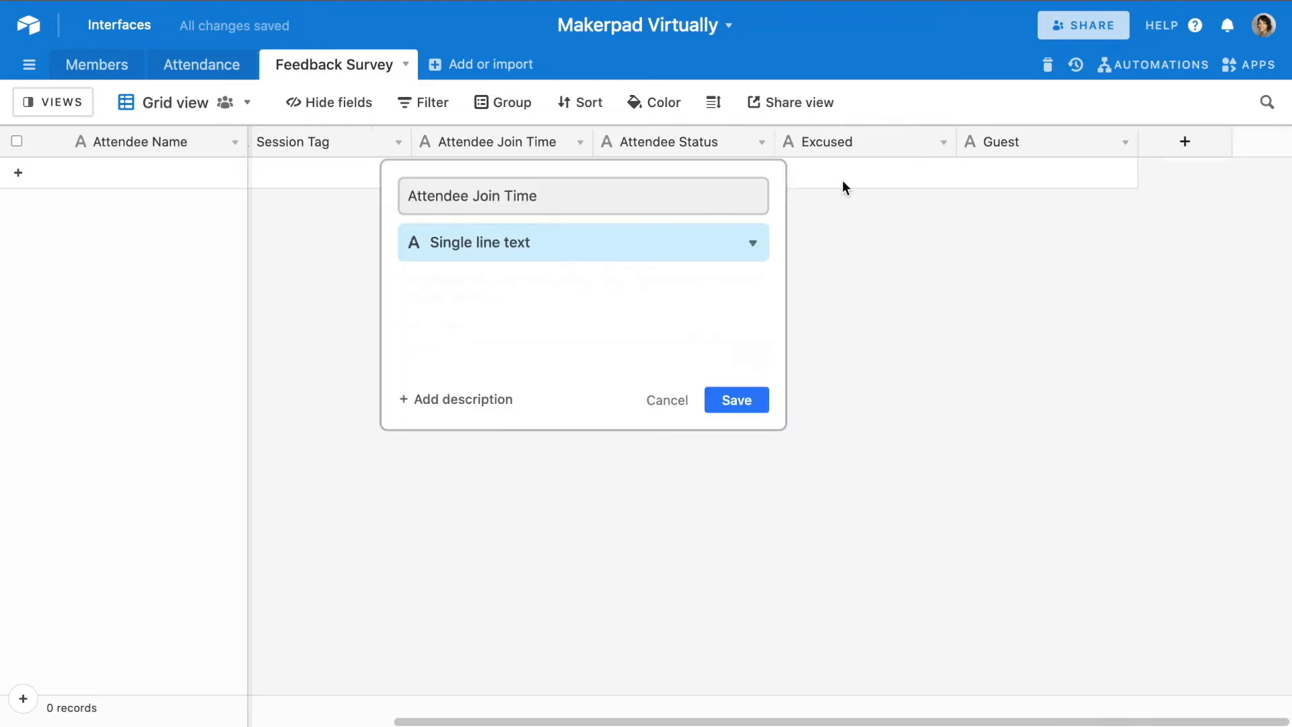
left_click(670, 200)
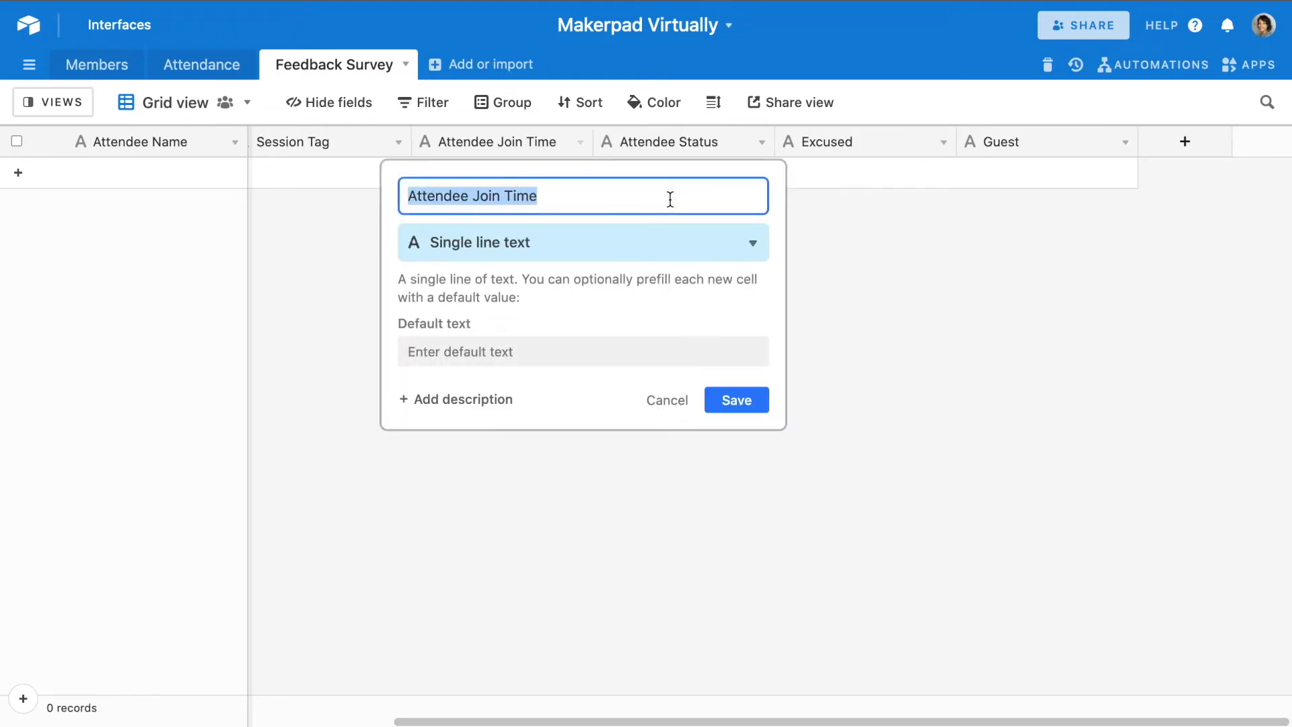
type("Session Rating")
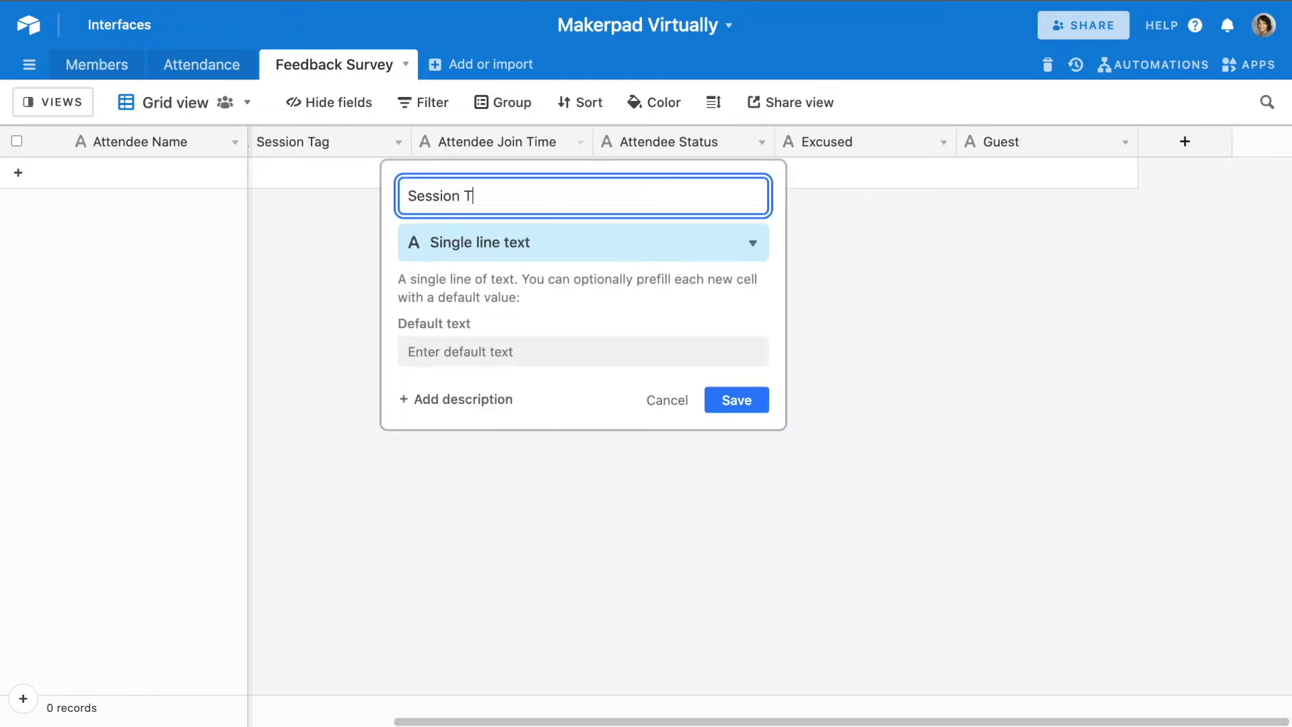
left_click(603, 253)
scroll(565, 339, "down", 3)
scroll(559, 358, "down", 5)
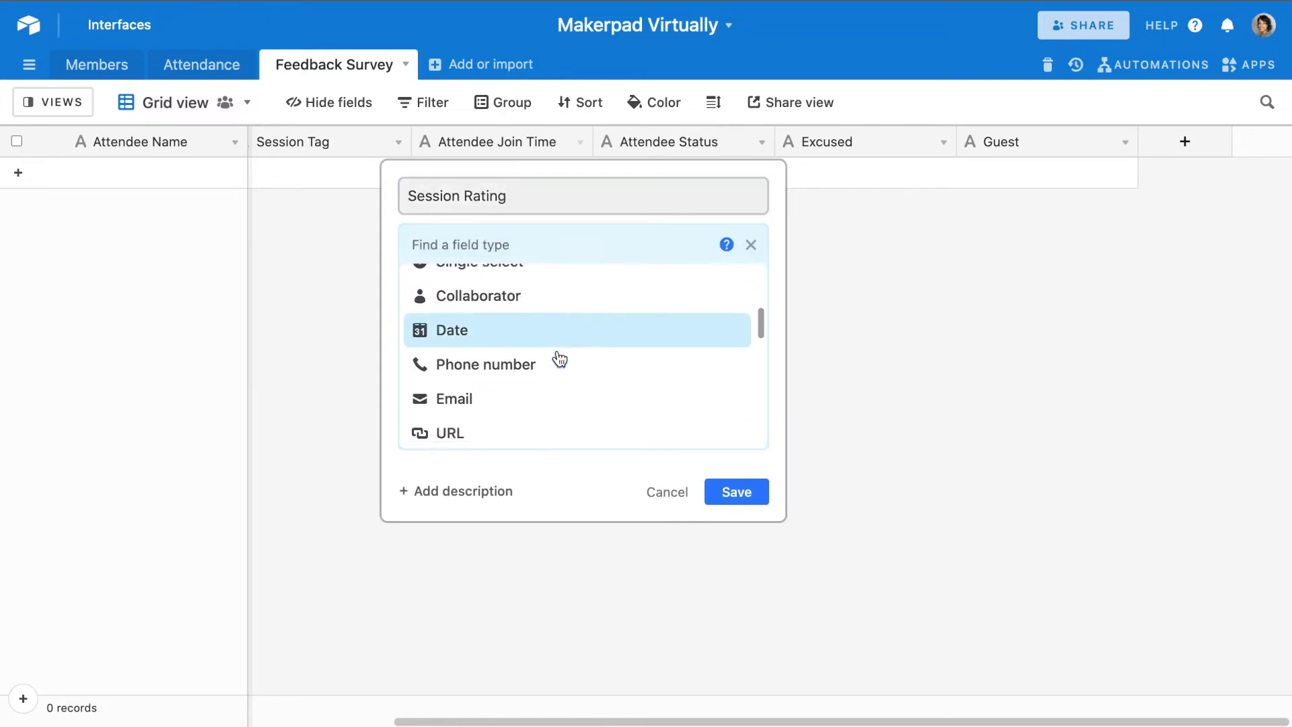
left_click(549, 328)
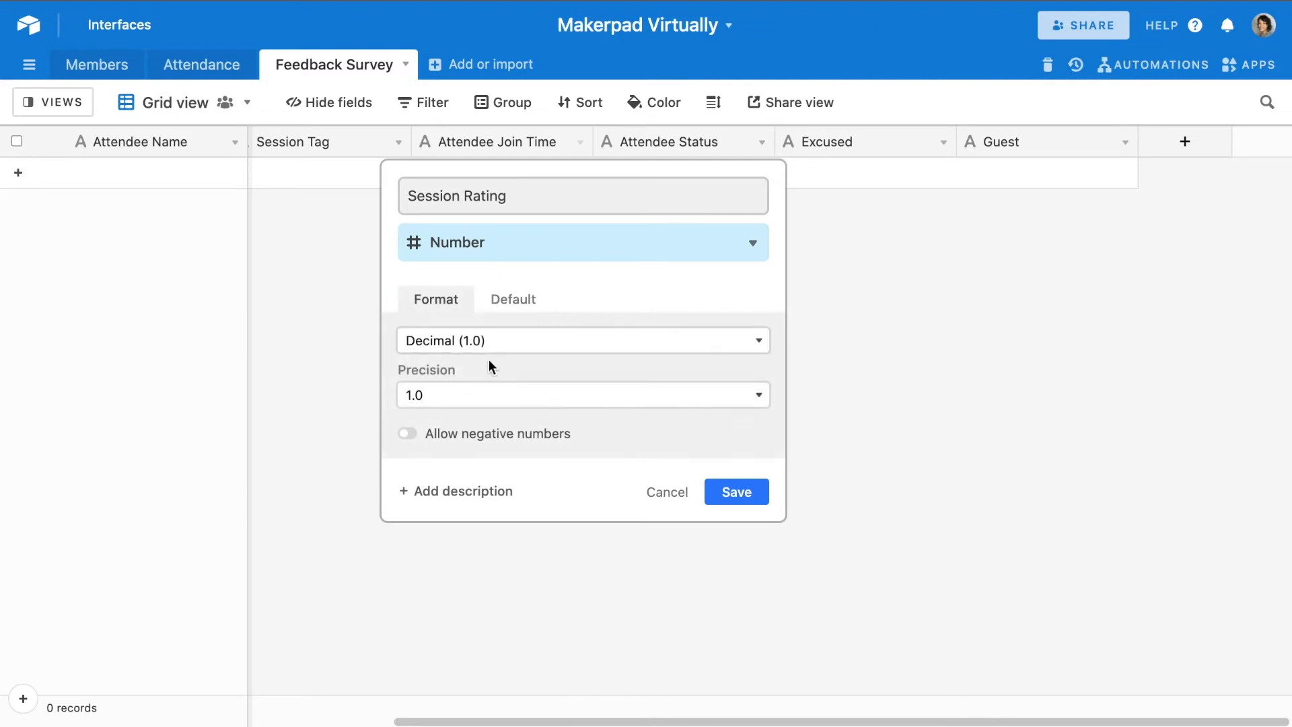
left_click(479, 348)
left_click(465, 367)
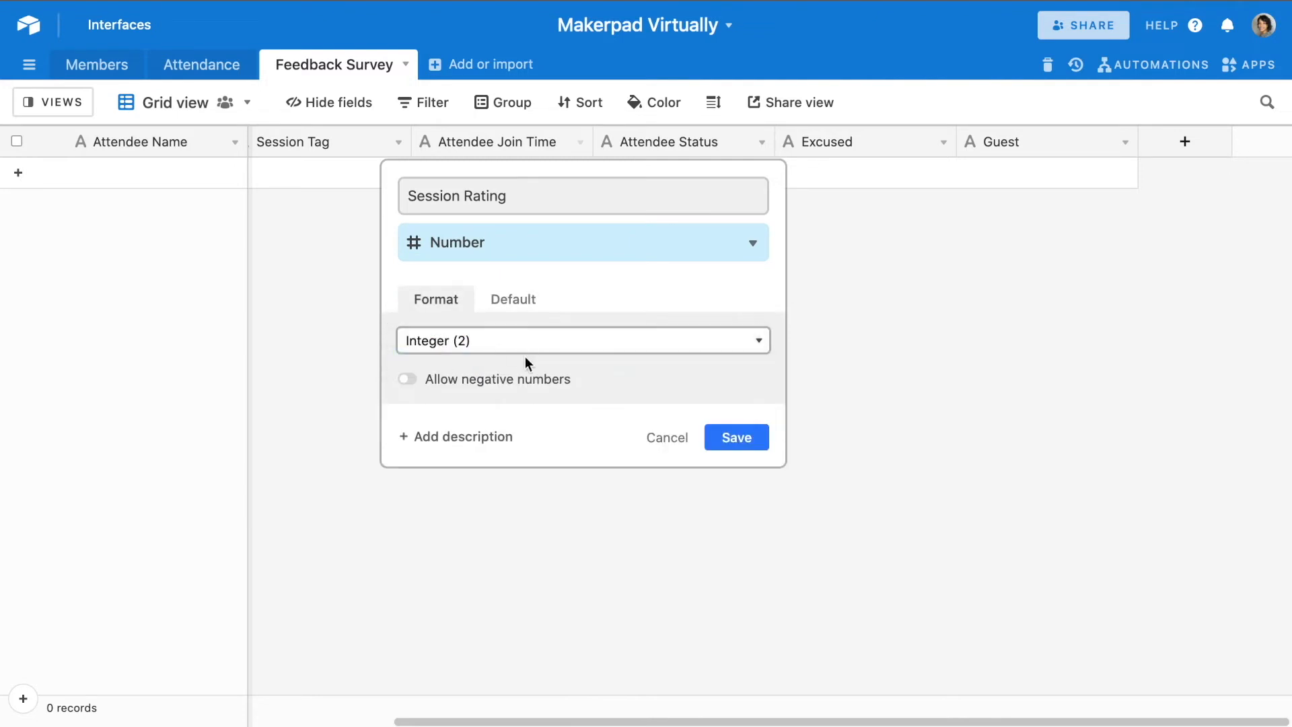
left_click(737, 440)
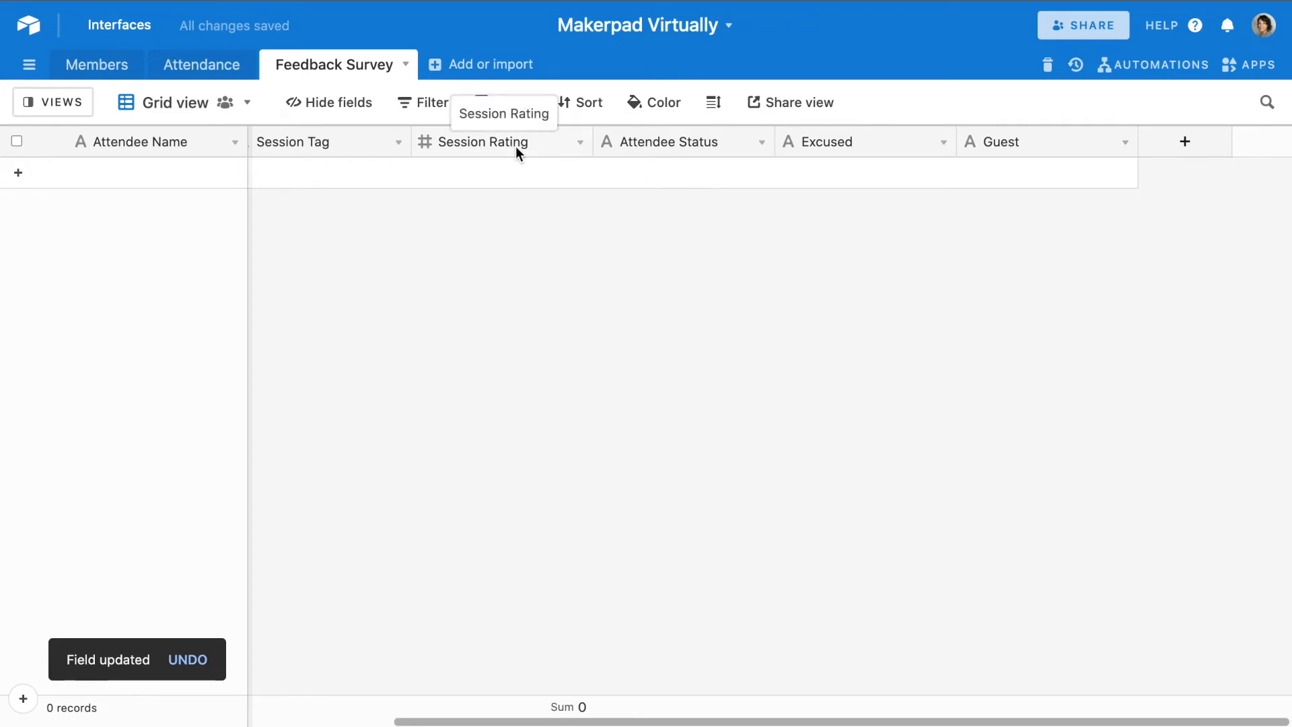
- Rename the Attendee Status field as "Session Comment"
left_click(760, 146)
left_click(673, 202)
double_click(627, 200)
triple_click(627, 200)
type("Session Comment")
left_click(737, 403)
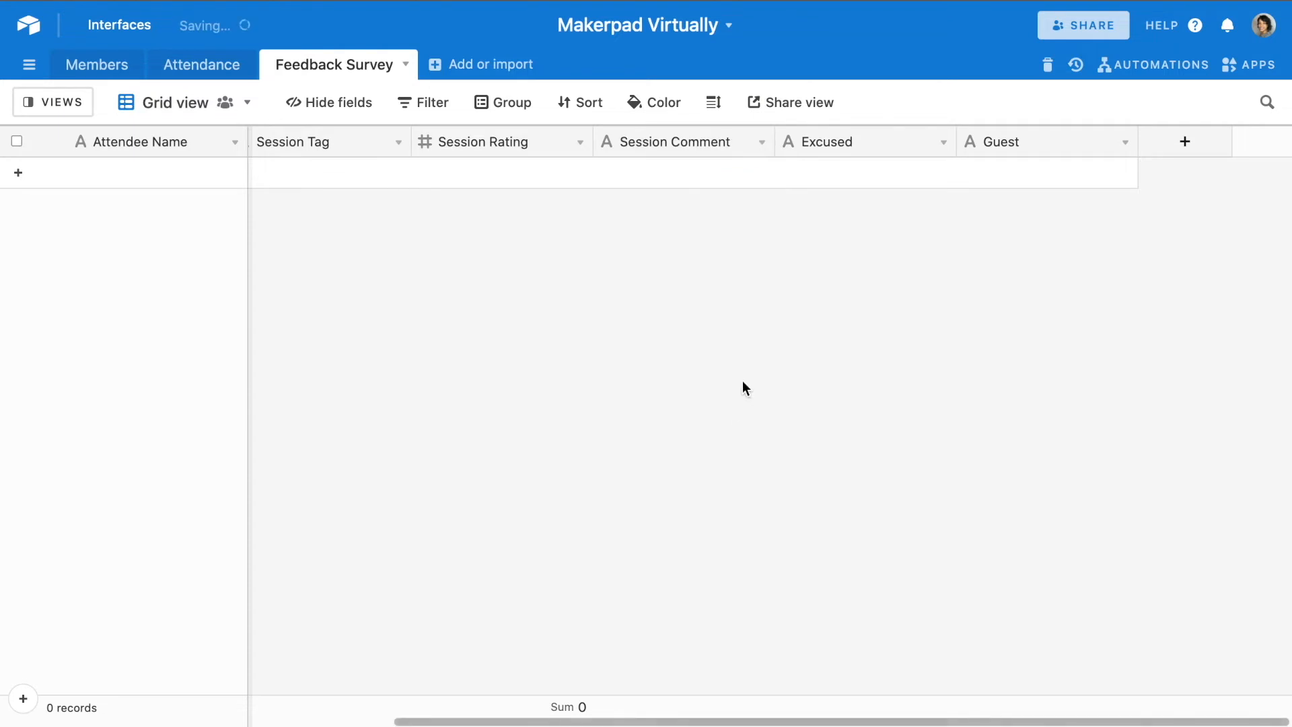
- Rename the Excused field as "Submission Date" and delete the Guest field from the Feedback Survey table
left_click(943, 143)
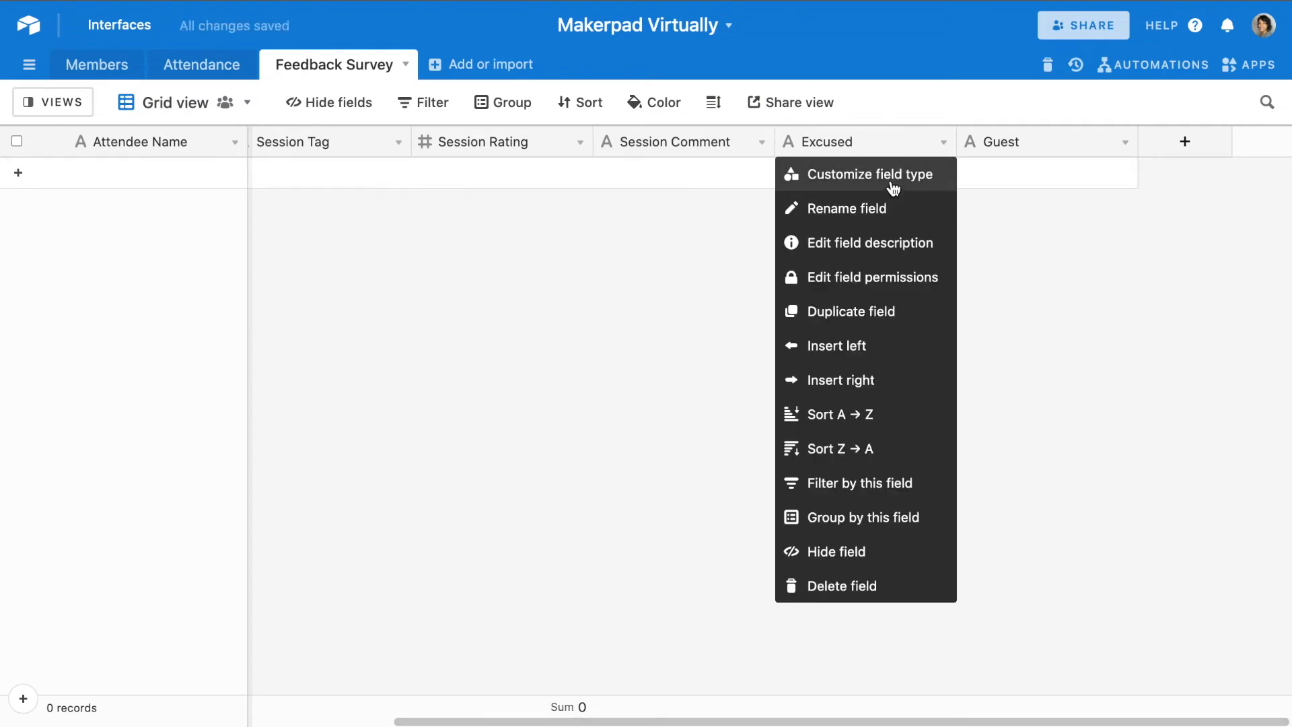
left_click(890, 175)
left_click(695, 202)
key("super+a")
type("Su")
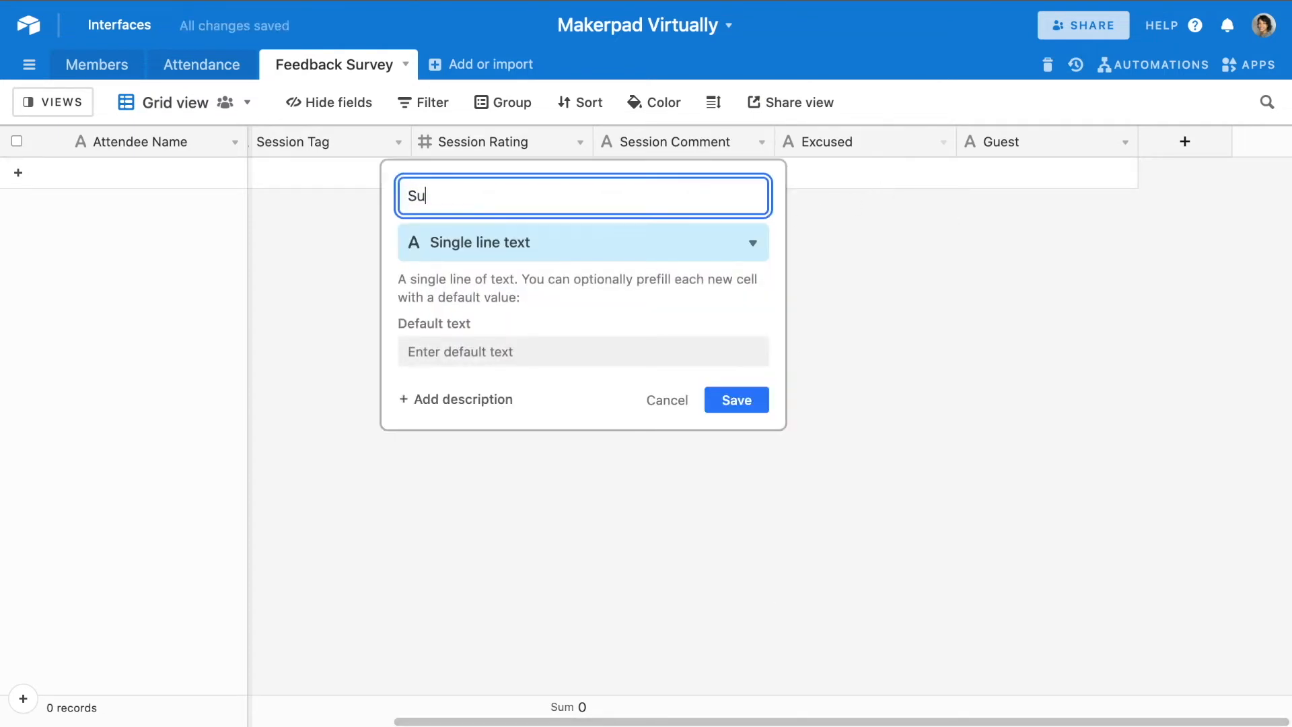
type("bmission Date")
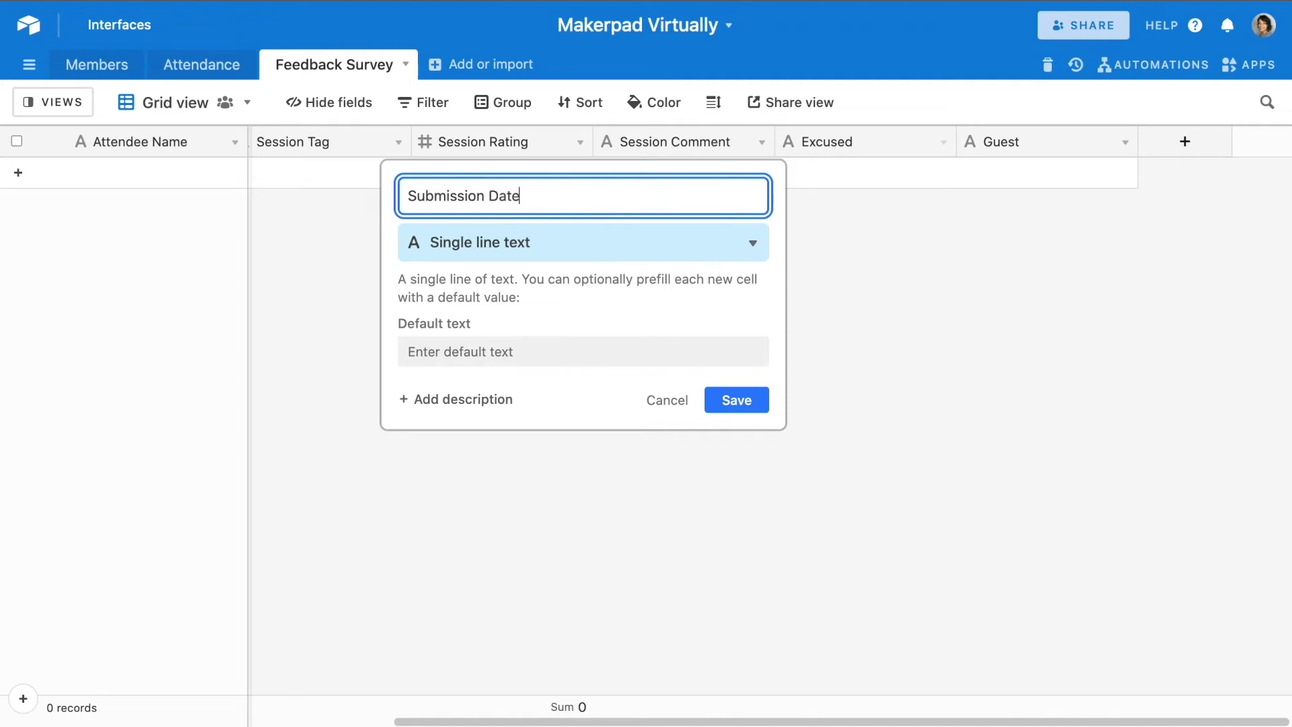
left_click(751, 400)
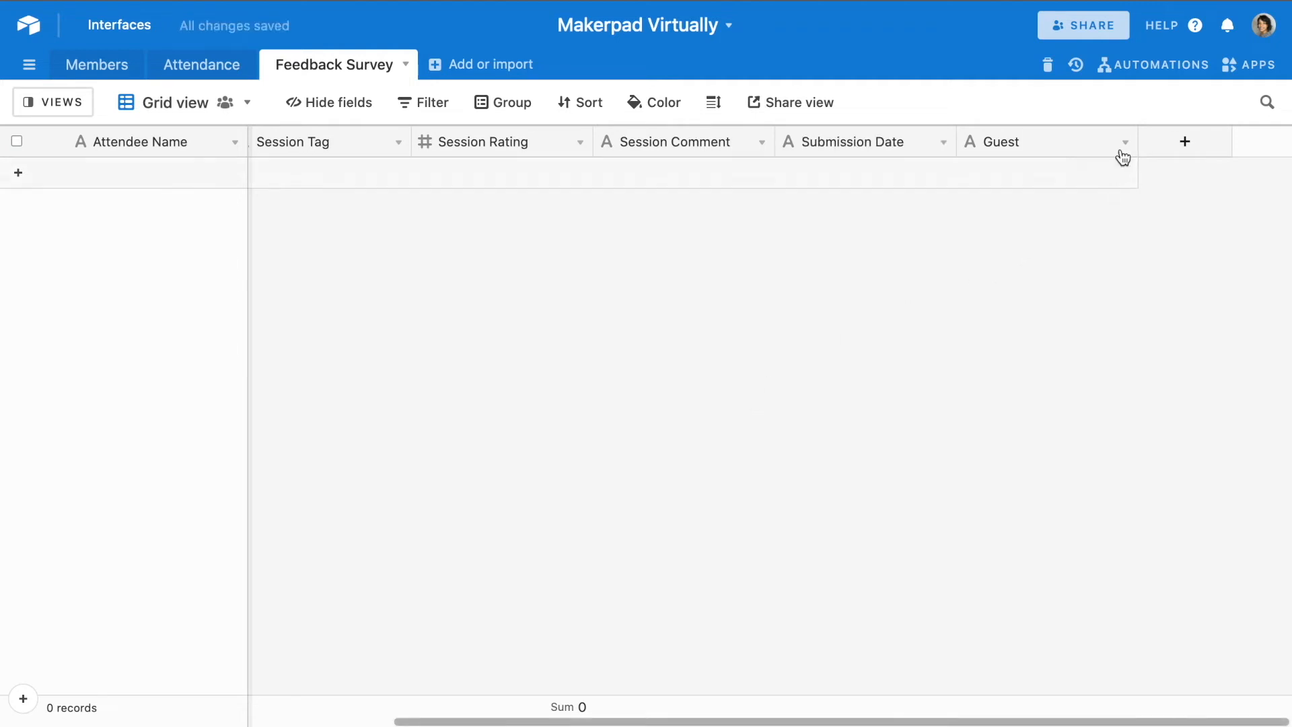
left_click(1124, 142)
left_click(1041, 585)
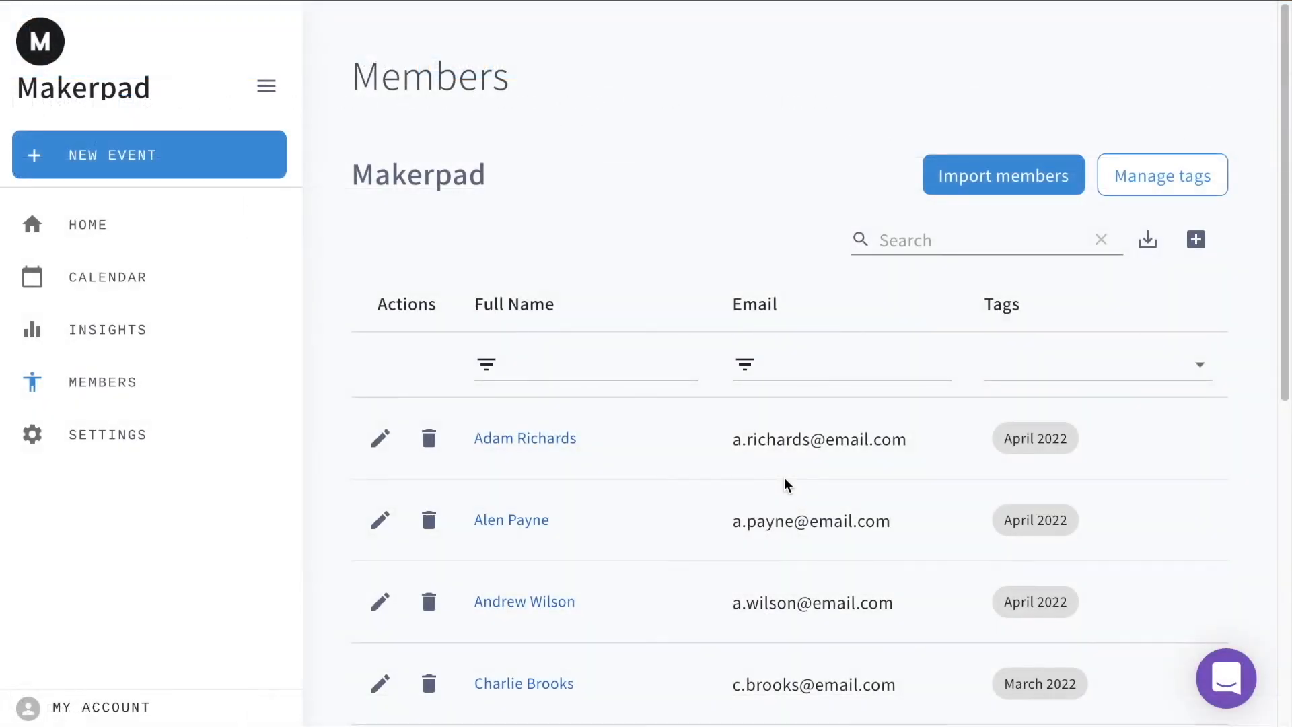
- Switch to Virtually and open the organization settings at the section for connecting Airtable to export attendance data
left_click(116, 439)
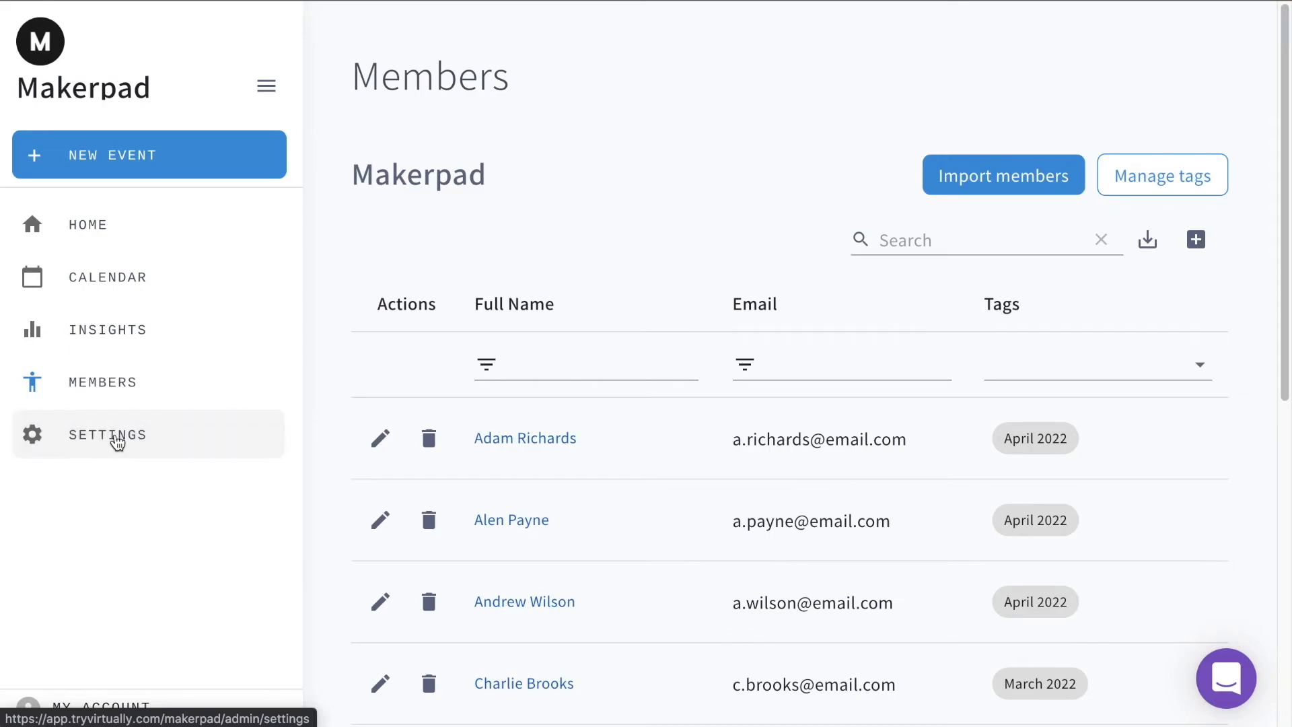
scroll(999, 542, "down", 15)
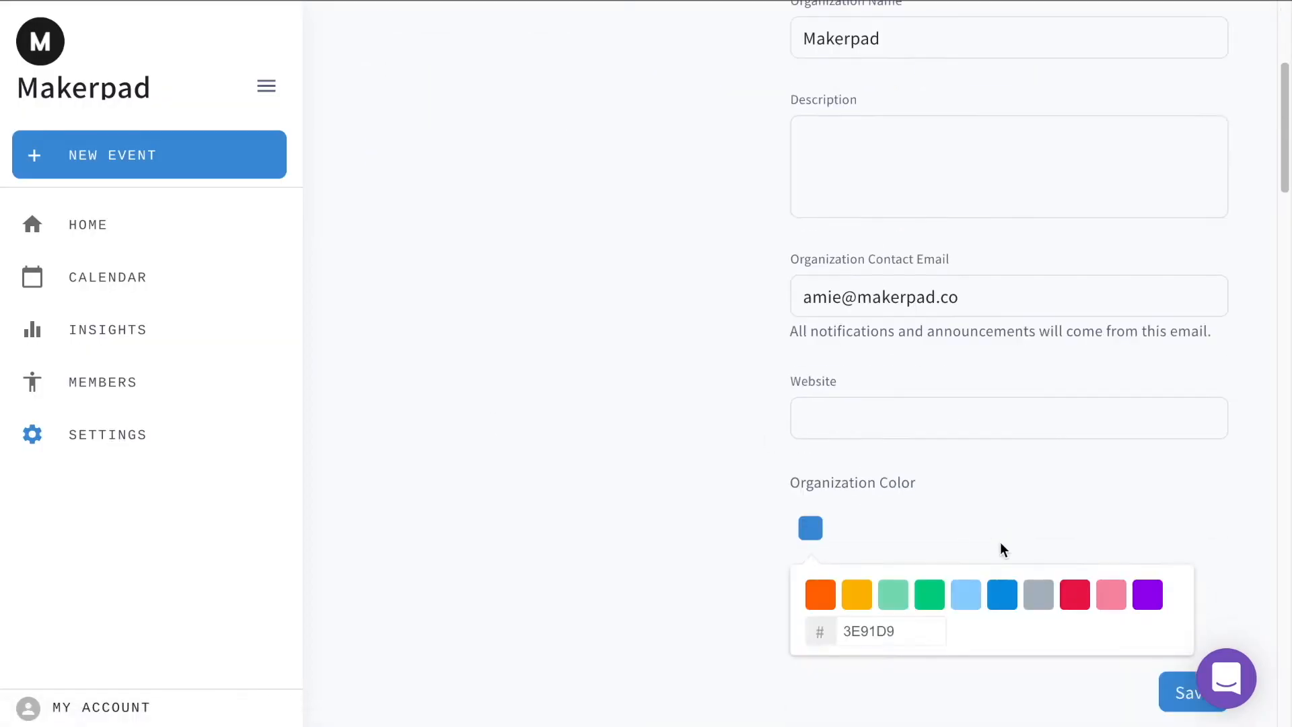
scroll(1000, 543, "down", 13)
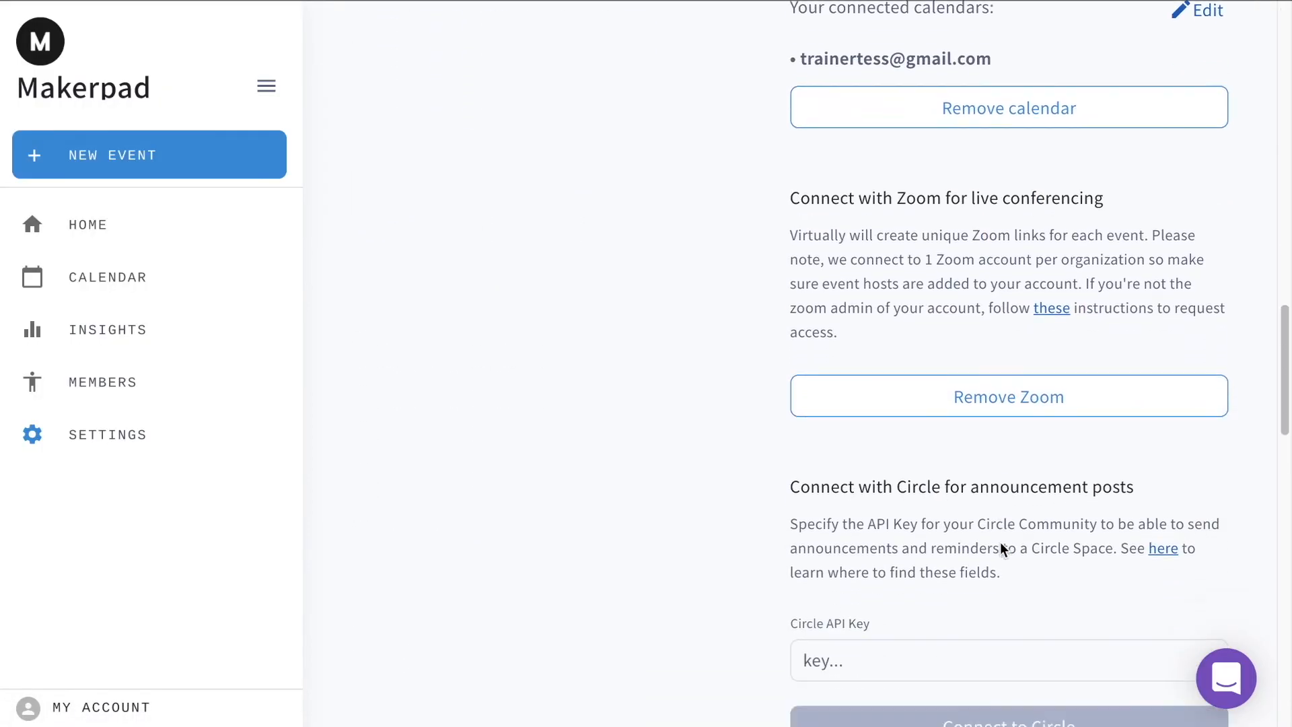
scroll(1000, 543, "down", 9)
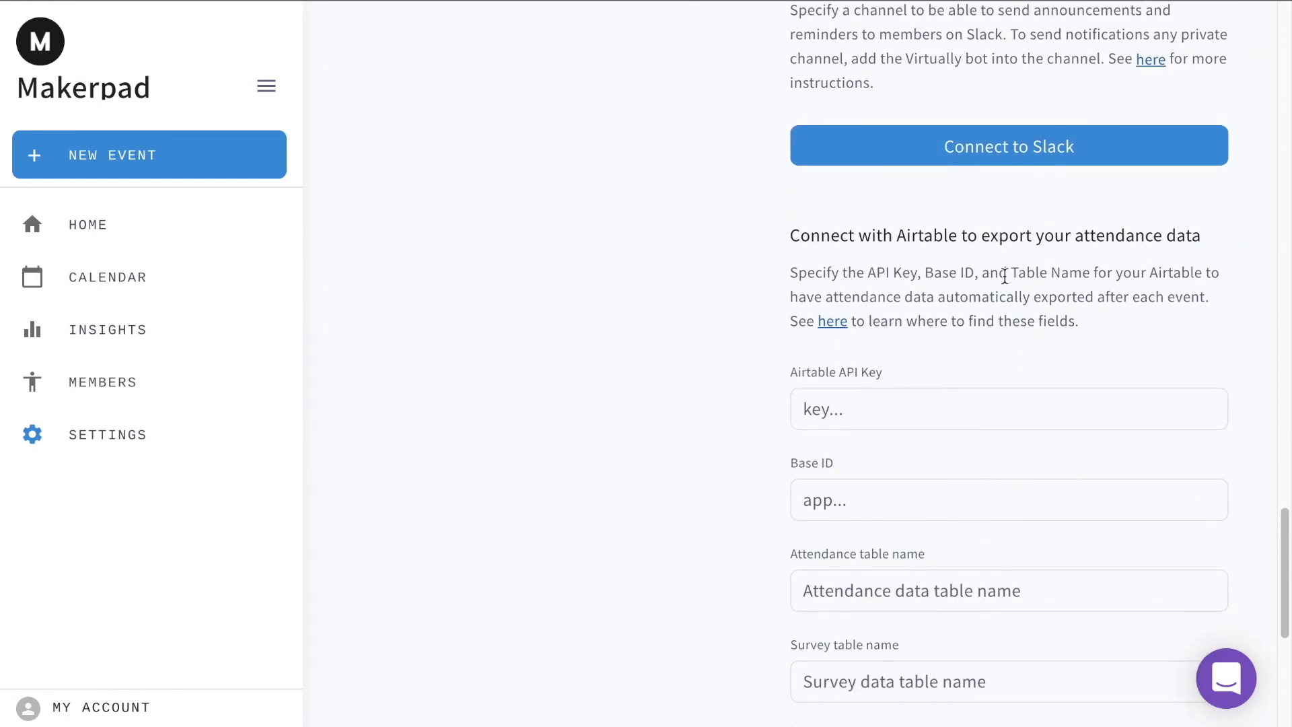
scroll(1005, 276, "down", 3)
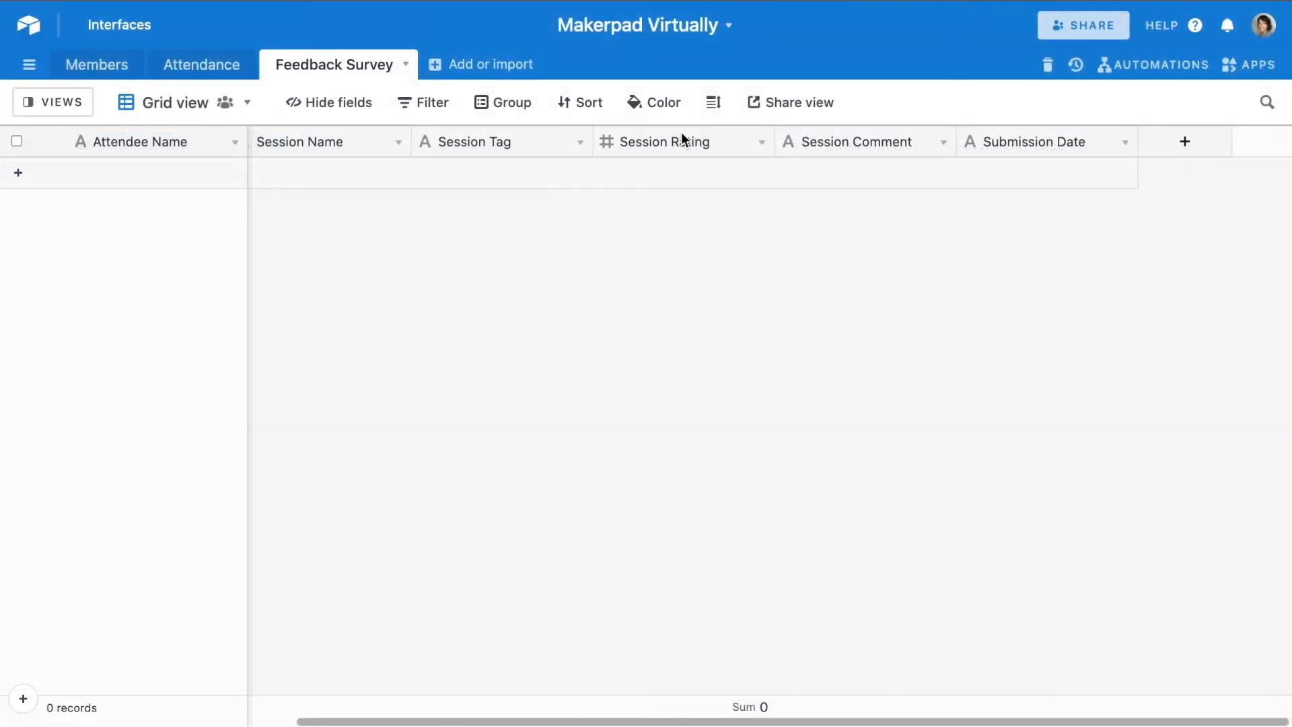
- Copy the base ID from Airtable's API documentation into Virtually's Base ID field, and open the documentation's Authentication section
left_click(1170, 30)
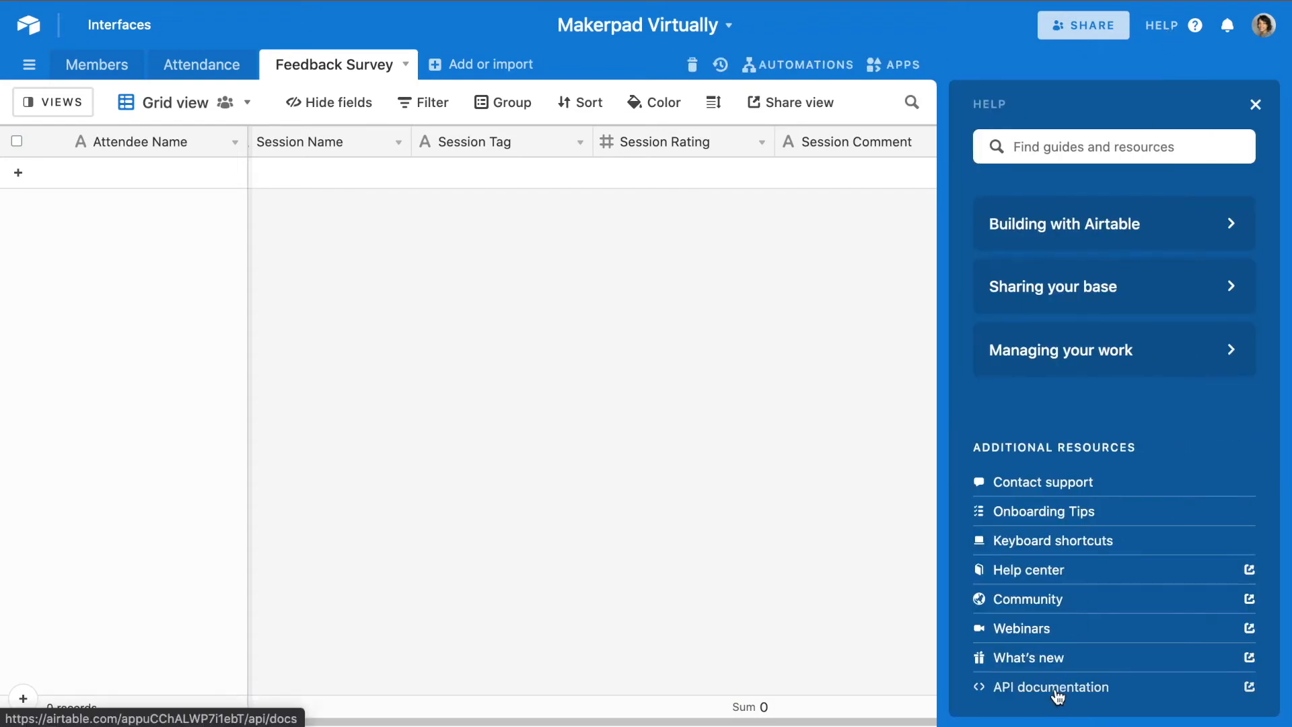
left_click(1051, 687)
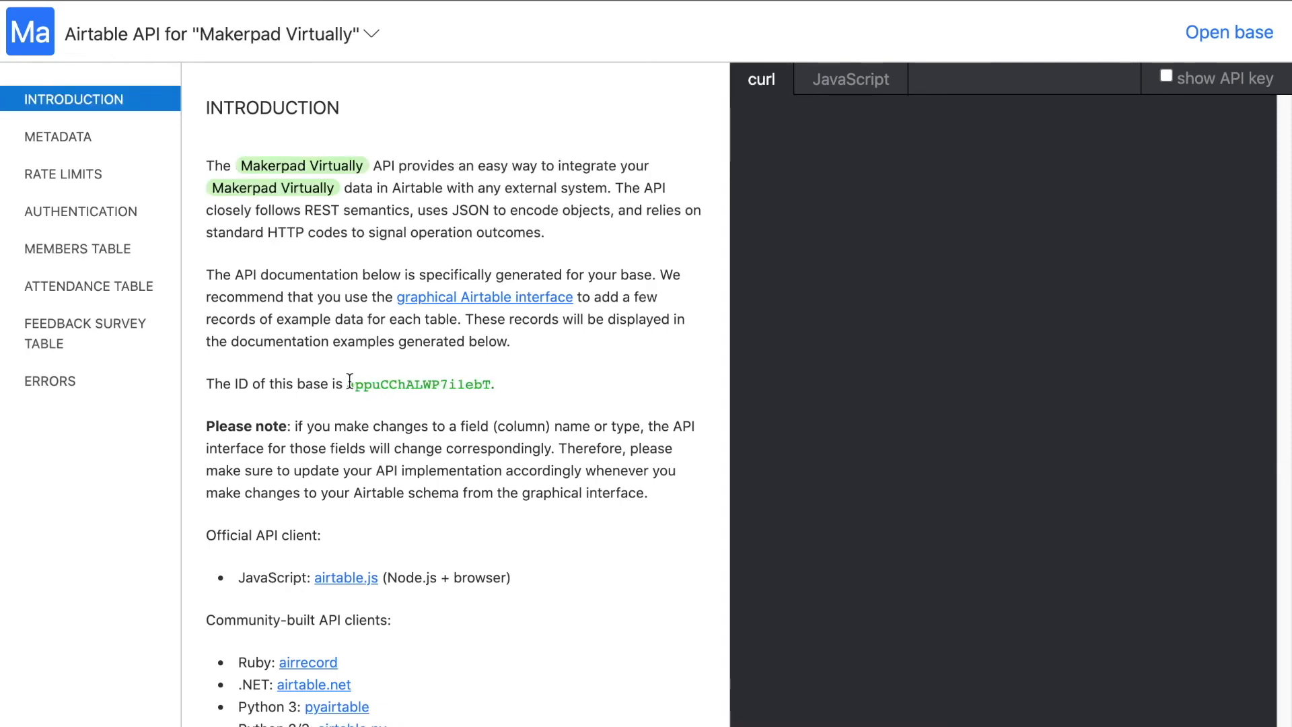
left_click_drag(347, 382, 489, 377)
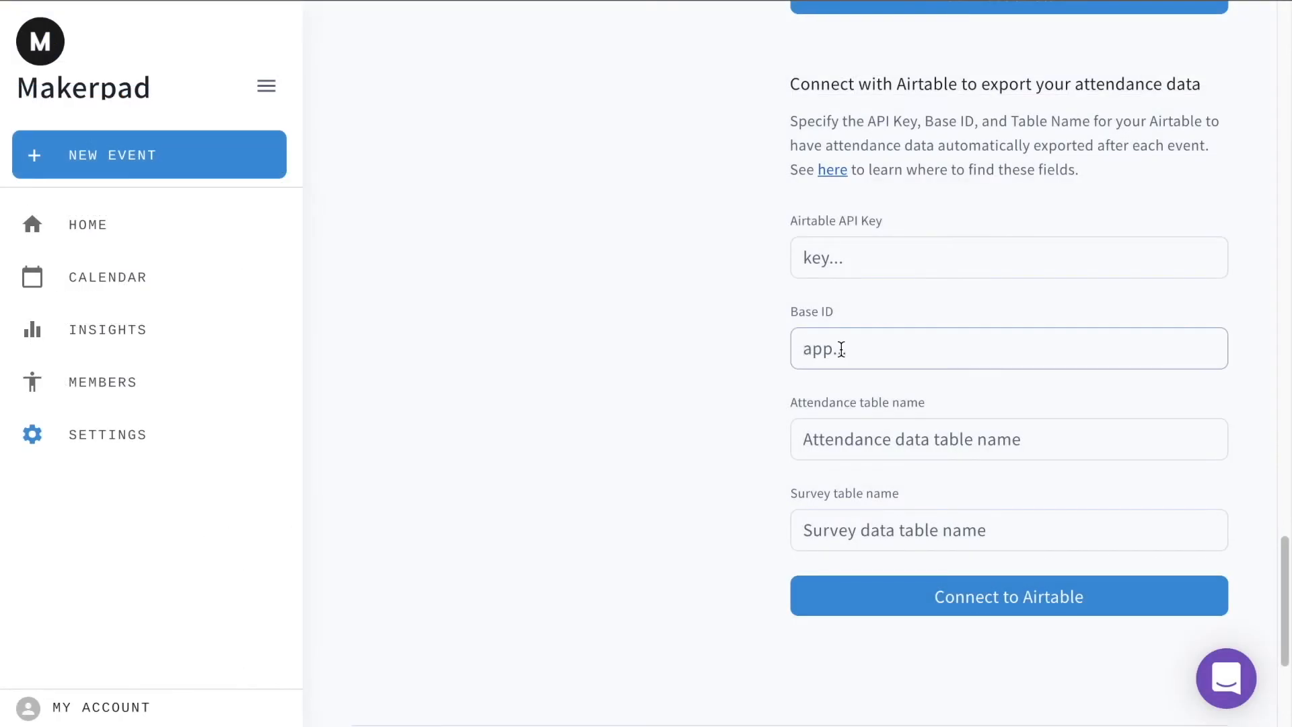
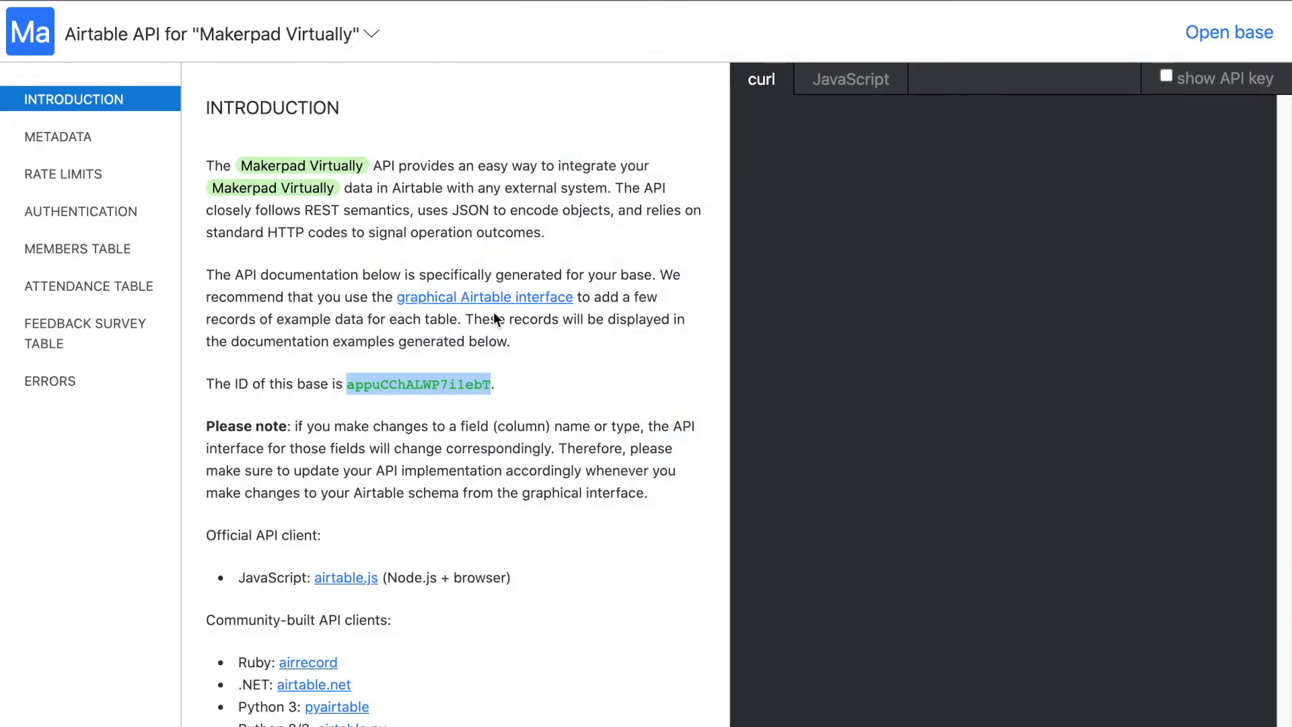
left_click(103, 213)
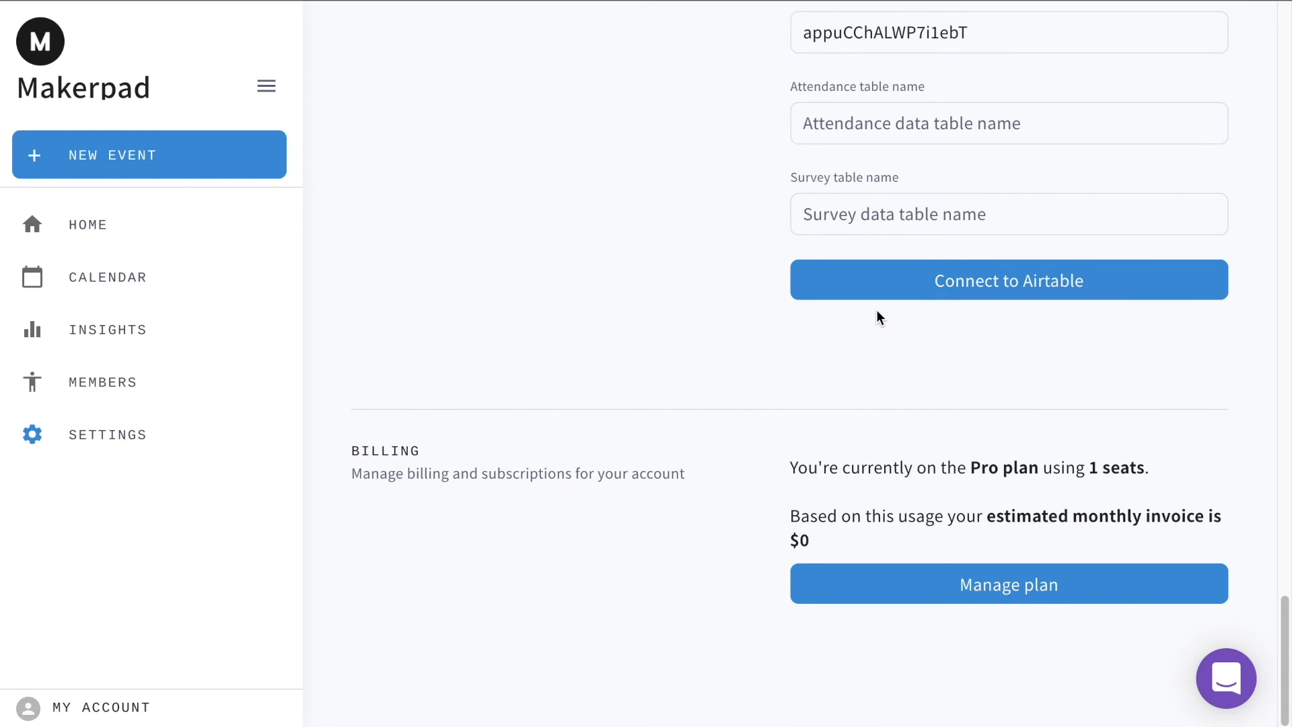
- In Virtually, set the attendance table name to "Attendance" and the survey table name to "Feedback Survey", and connect to Airtable
left_click(881, 123)
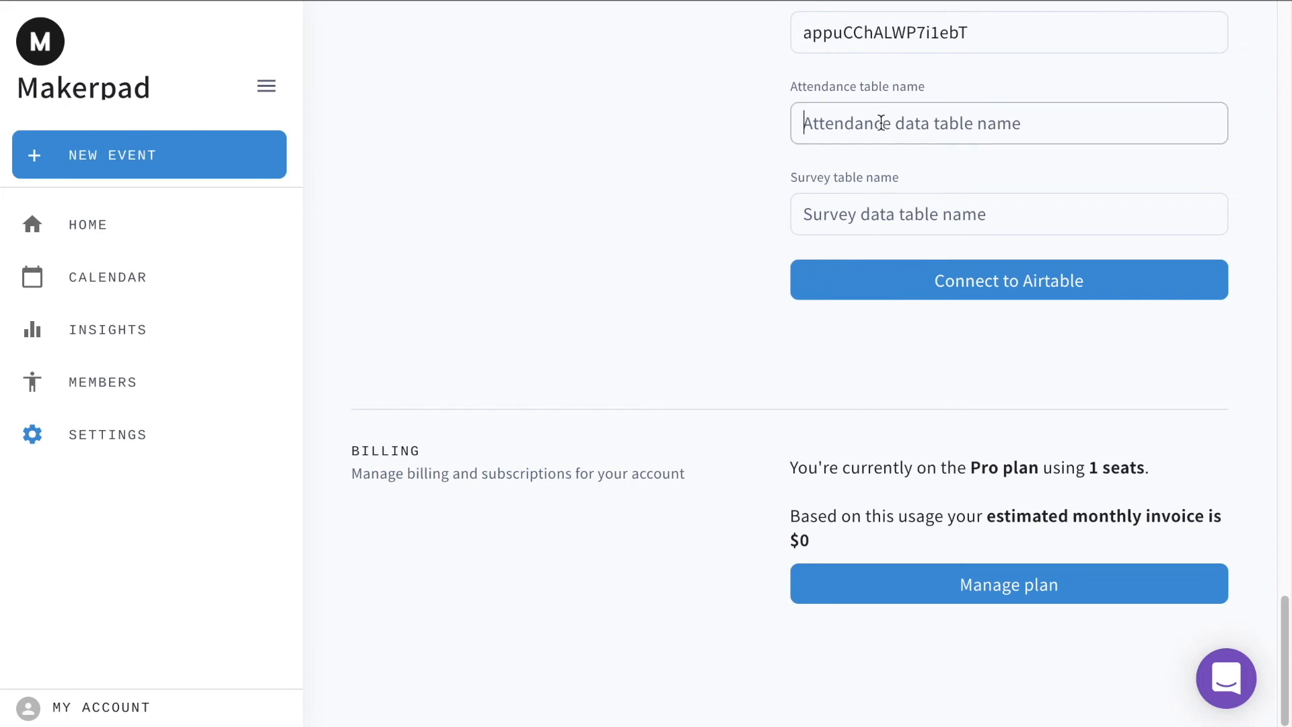
type("Atten")
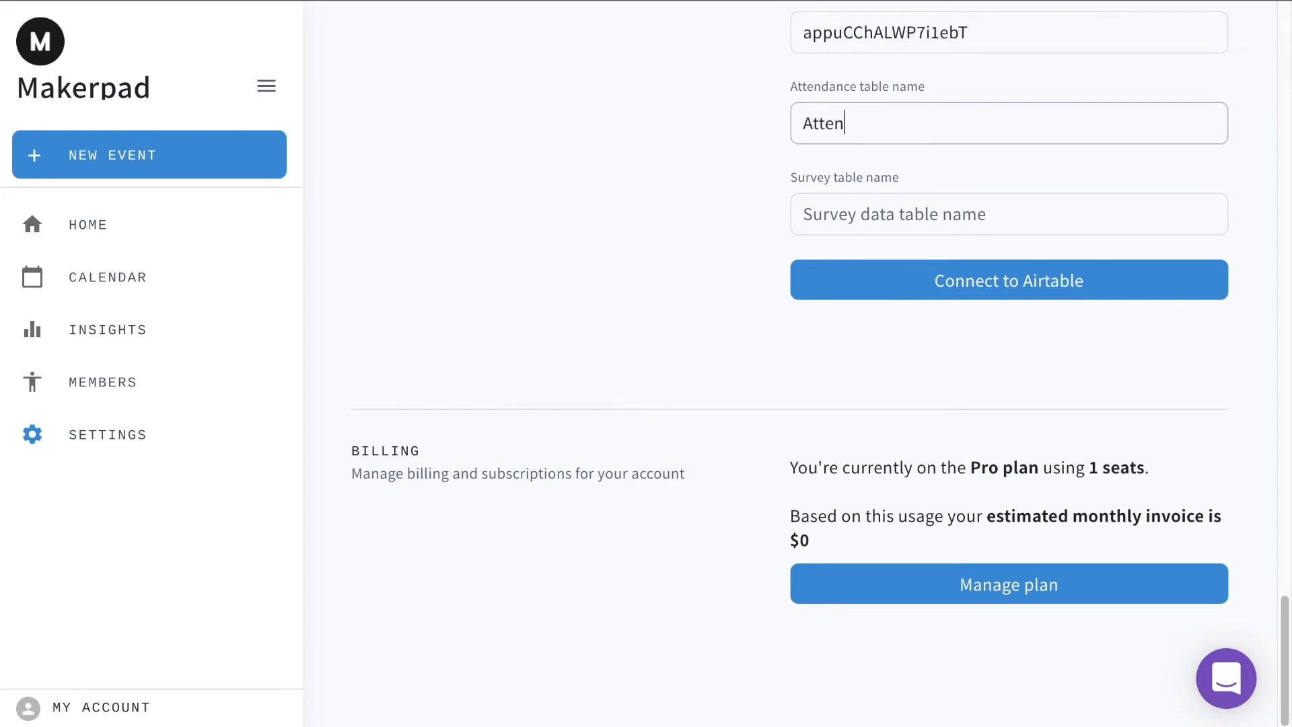
type("dance")
left_click(884, 197)
type("Feedback Survey")
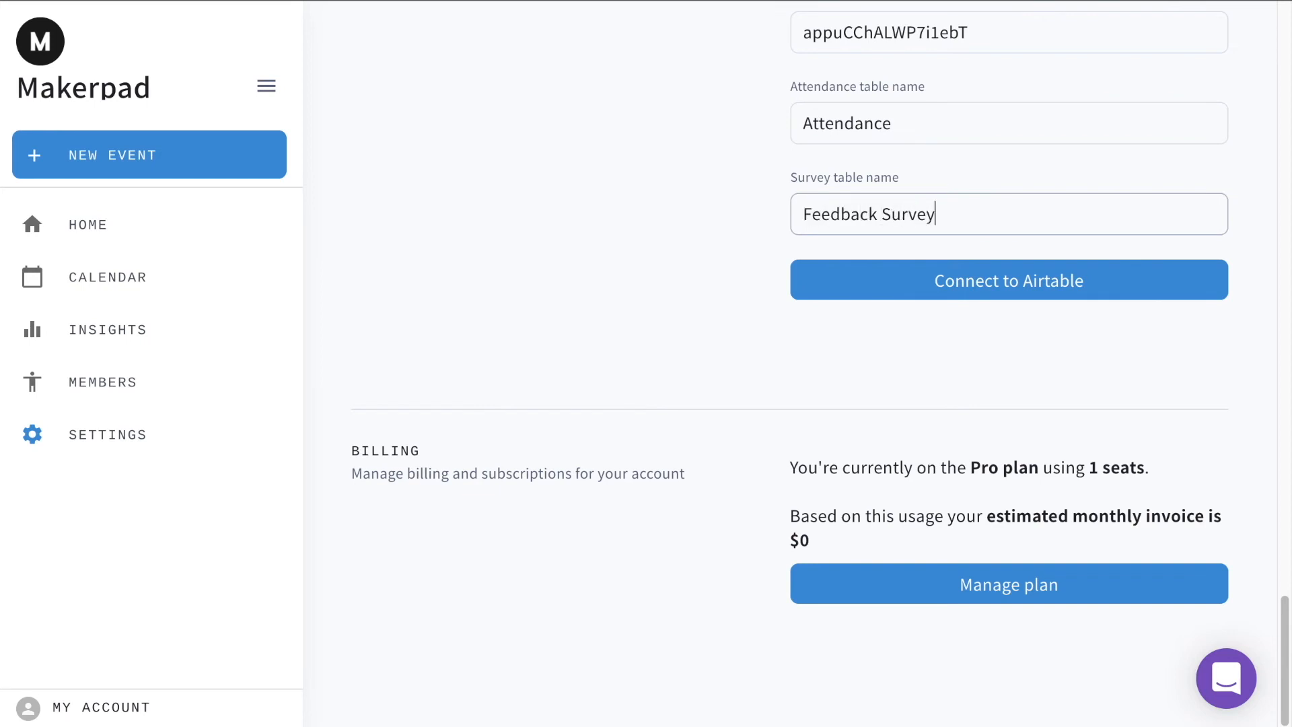
left_click(961, 282)
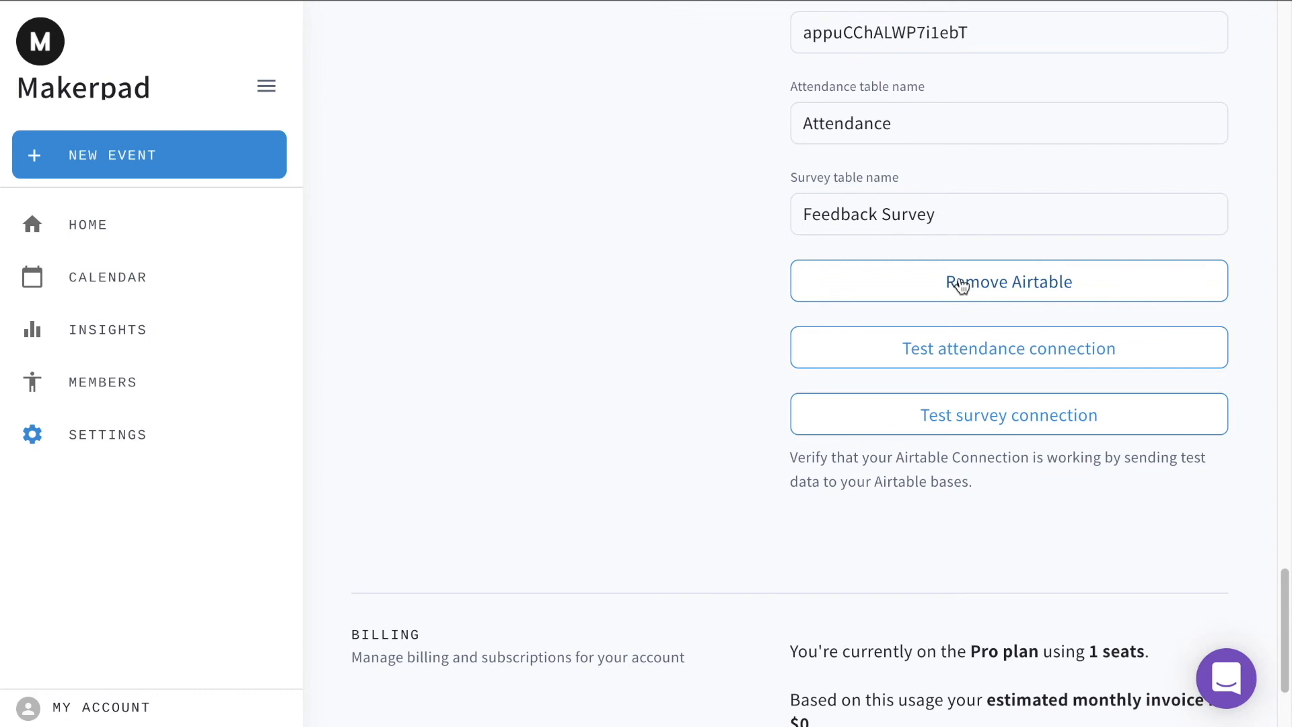
- Test both the attendance connection and the survey connection by sending test data to the Airtable base
left_click(955, 358)
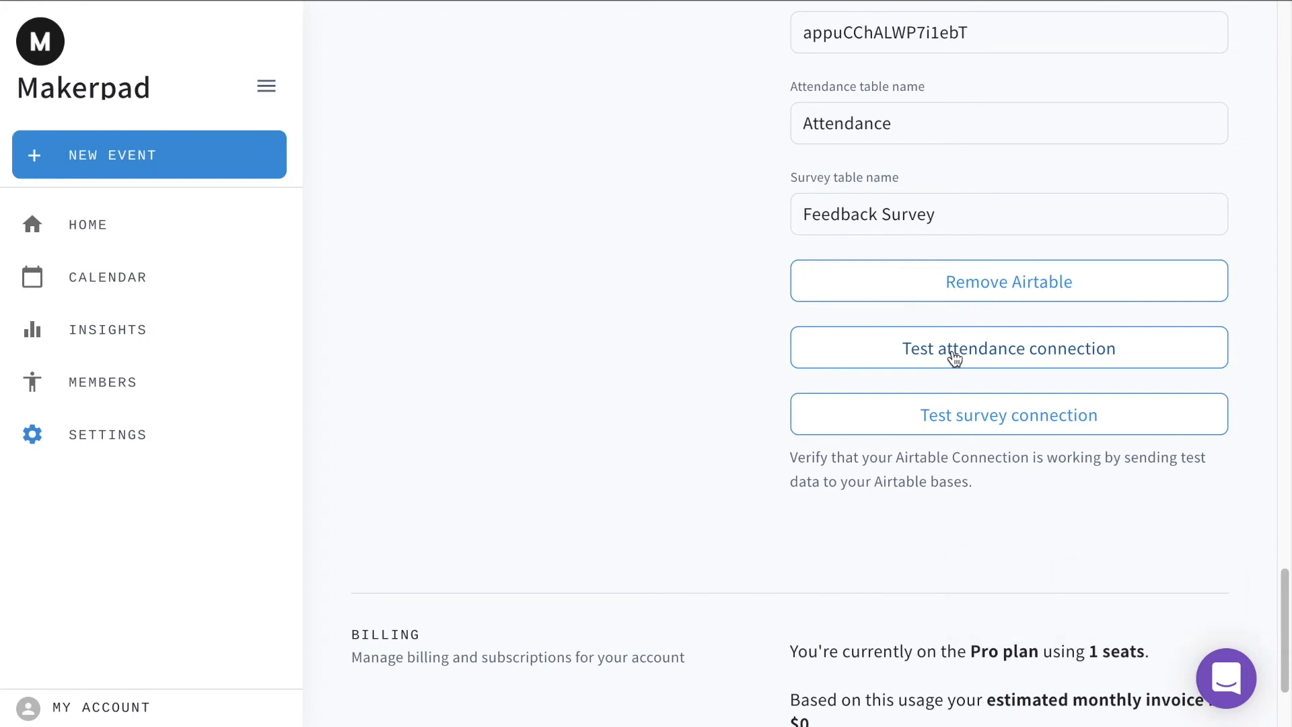
left_click(993, 422)
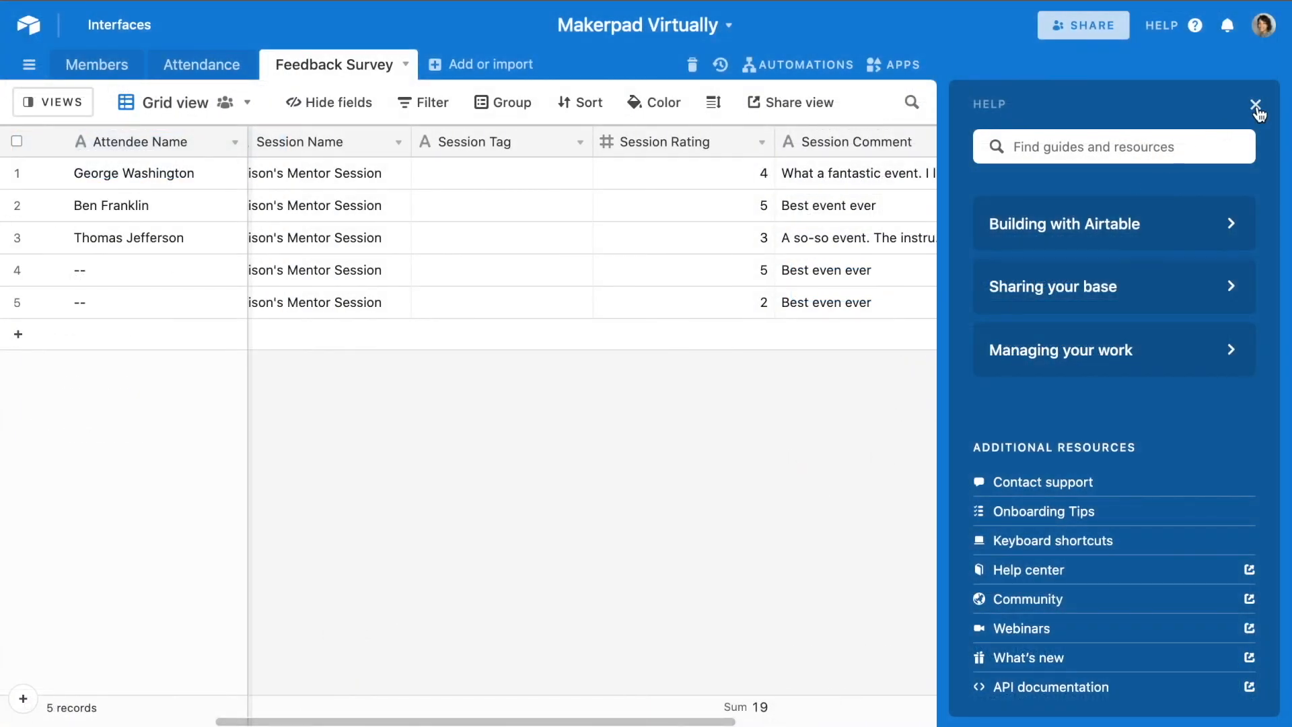
- Switch to Airtable, close the help panel, and examine the test records across the fields of the Feedback Survey and Attendance tables
left_click(1257, 105)
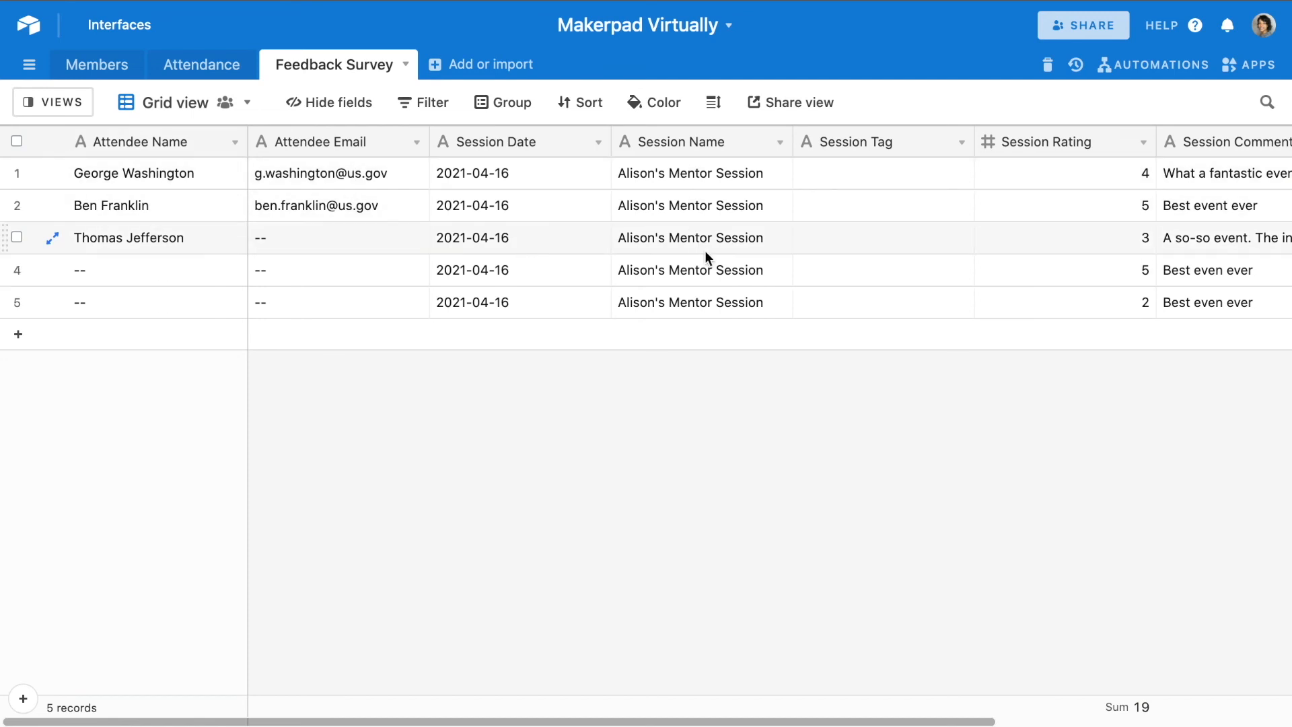
scroll(704, 251, "right", 2)
scroll(704, 251, "right", 1)
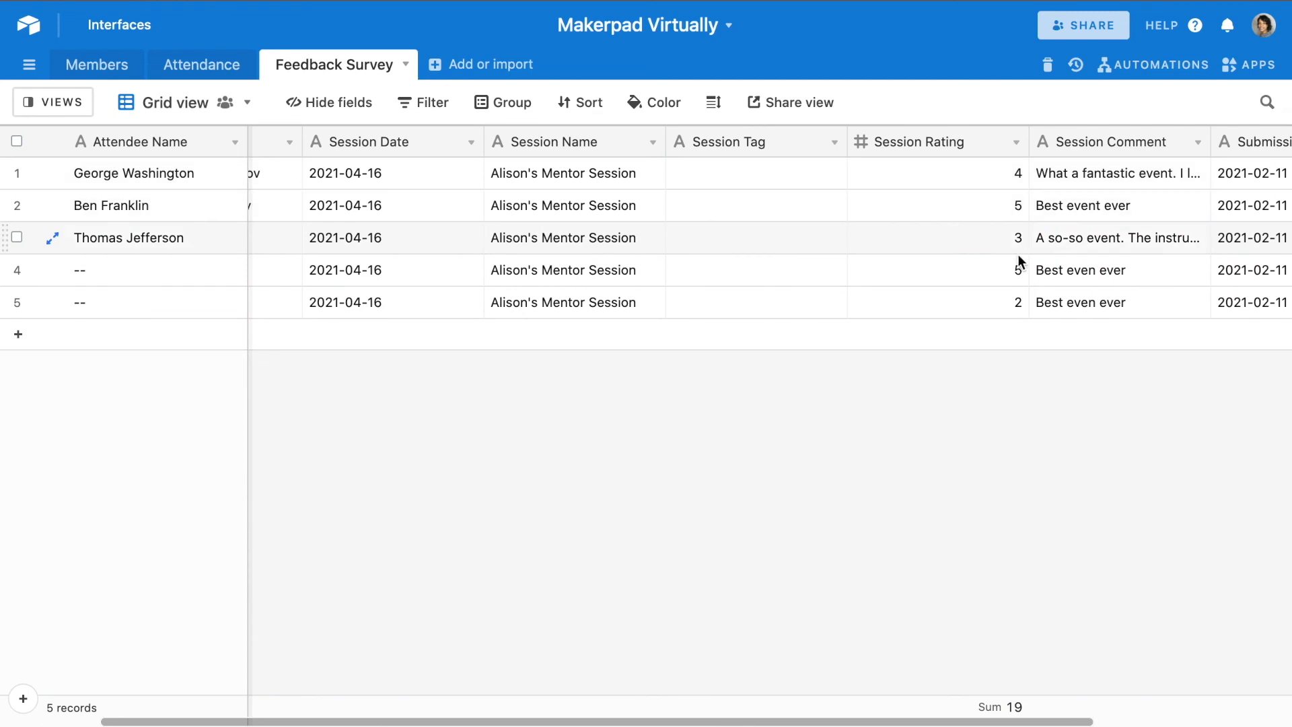
scroll(1019, 294, "right", 2)
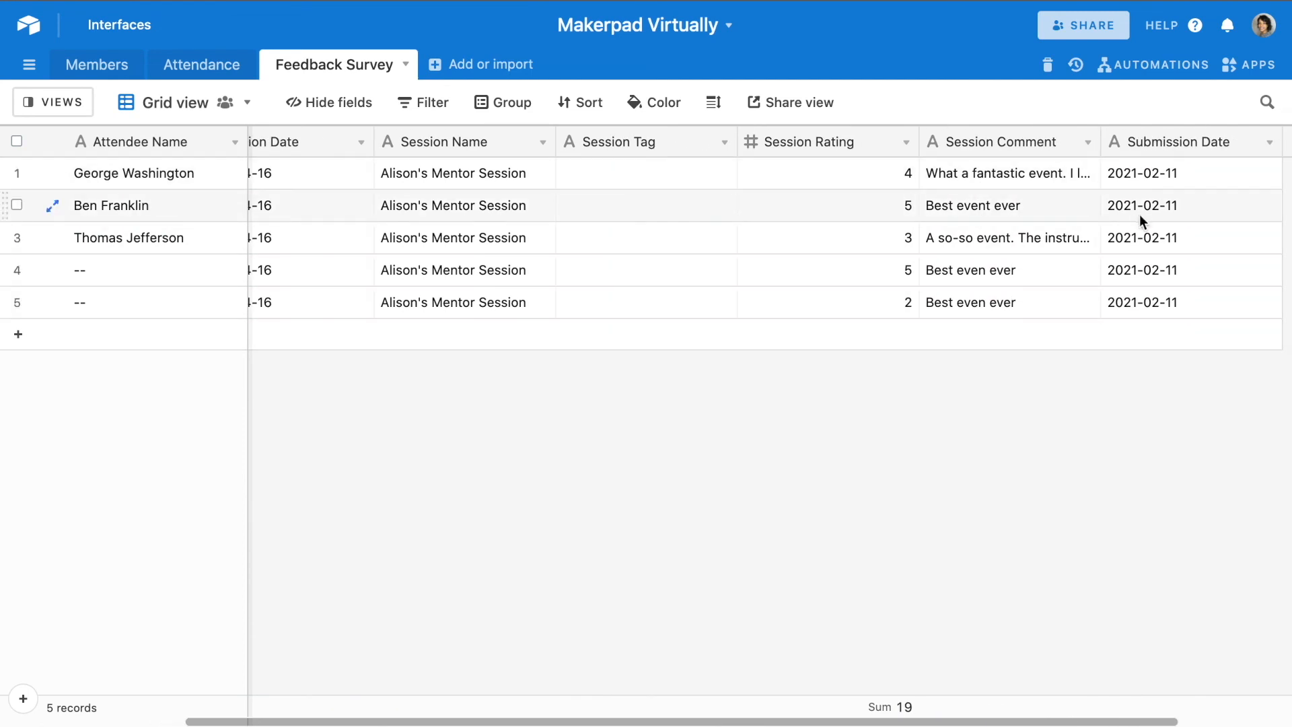
left_click(199, 67)
scroll(430, 273, "left", 2)
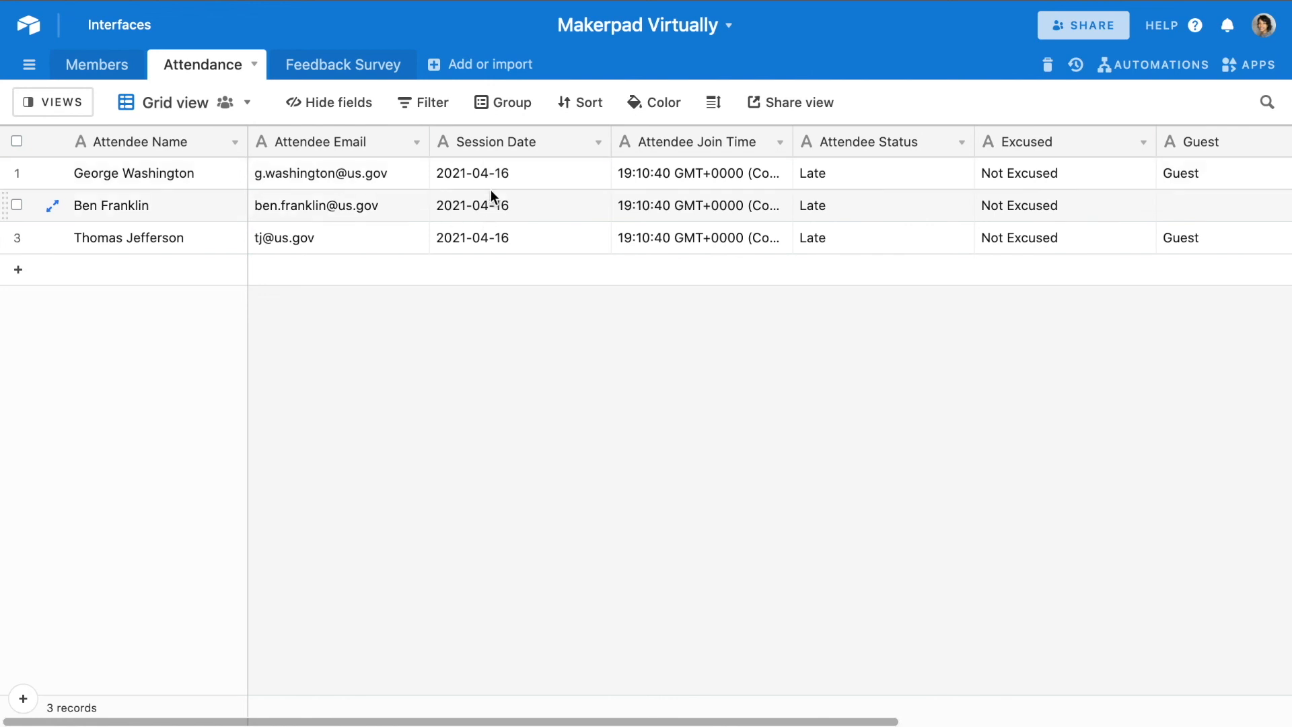
scroll(713, 190, "right", 4)
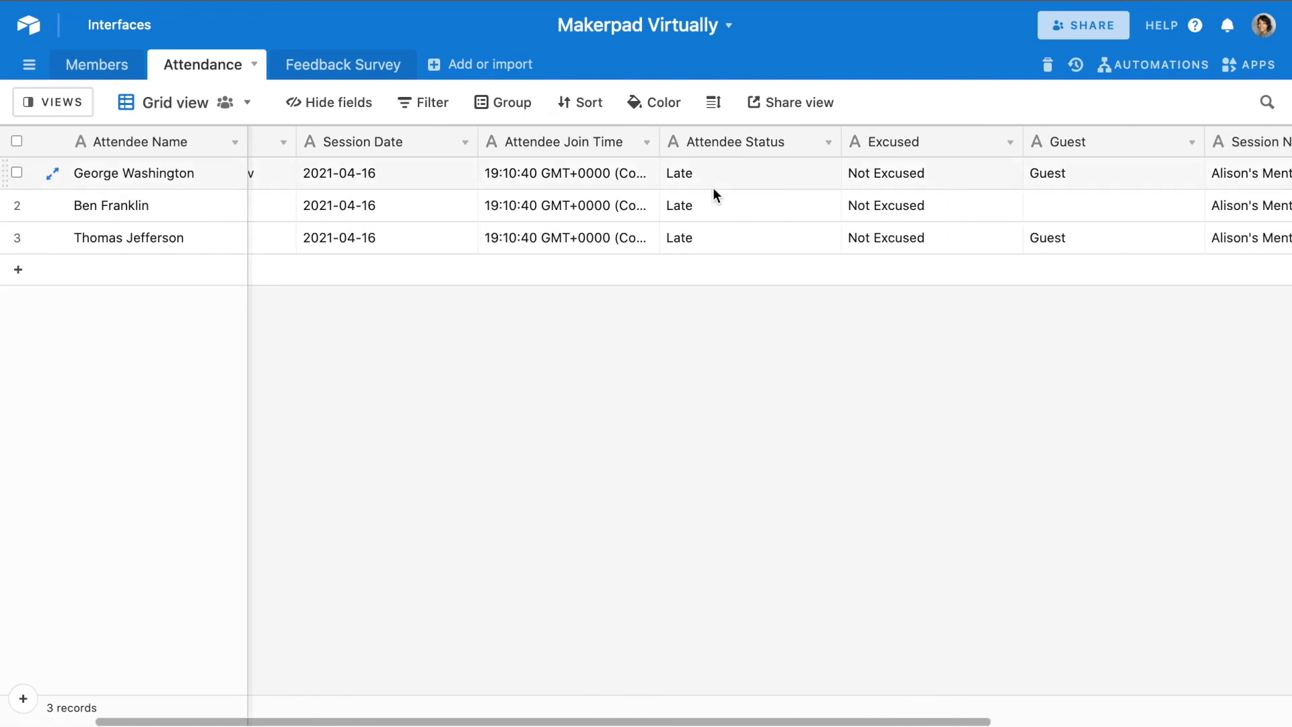
scroll(749, 179, "right", 3)
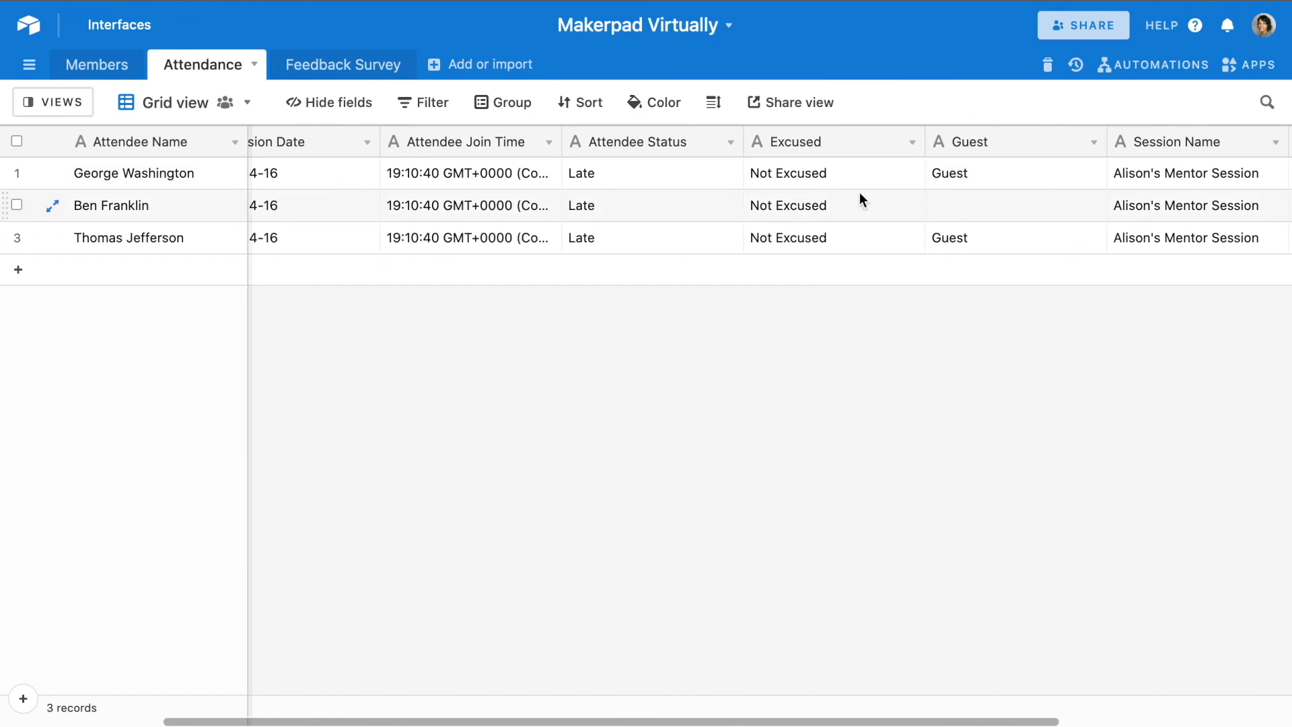
scroll(971, 202, "right", 8)
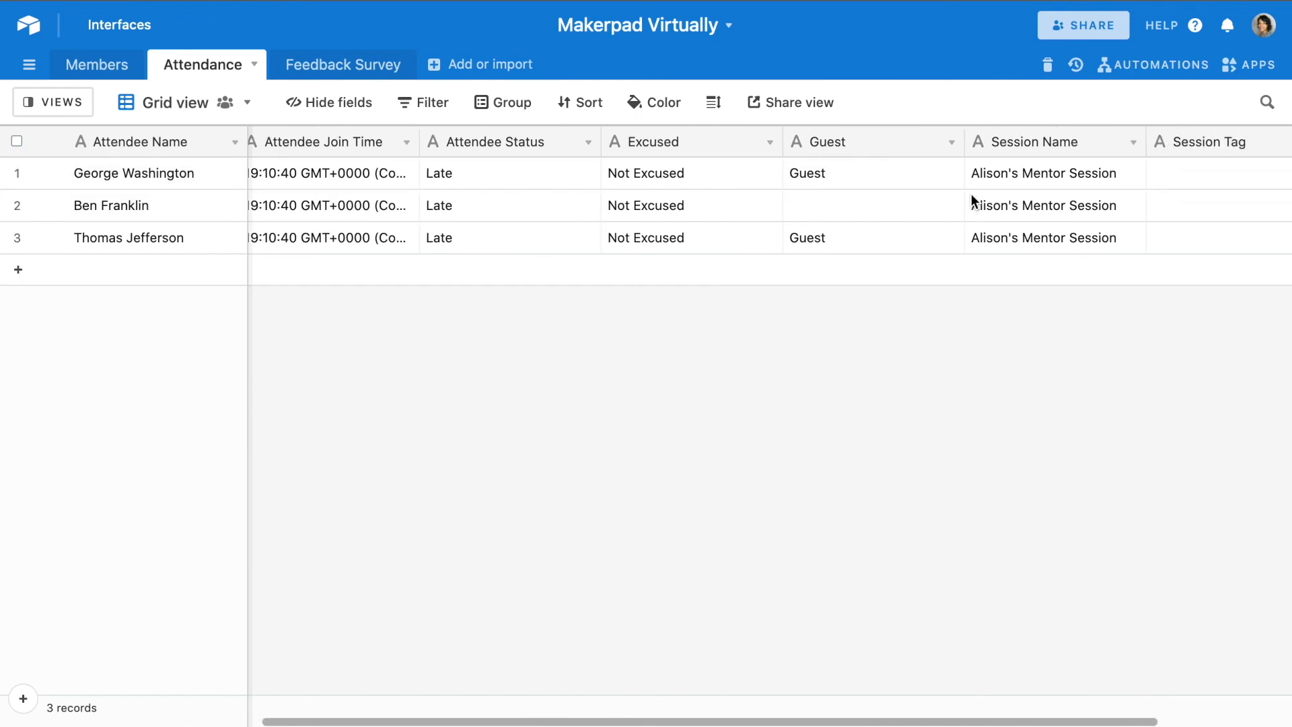